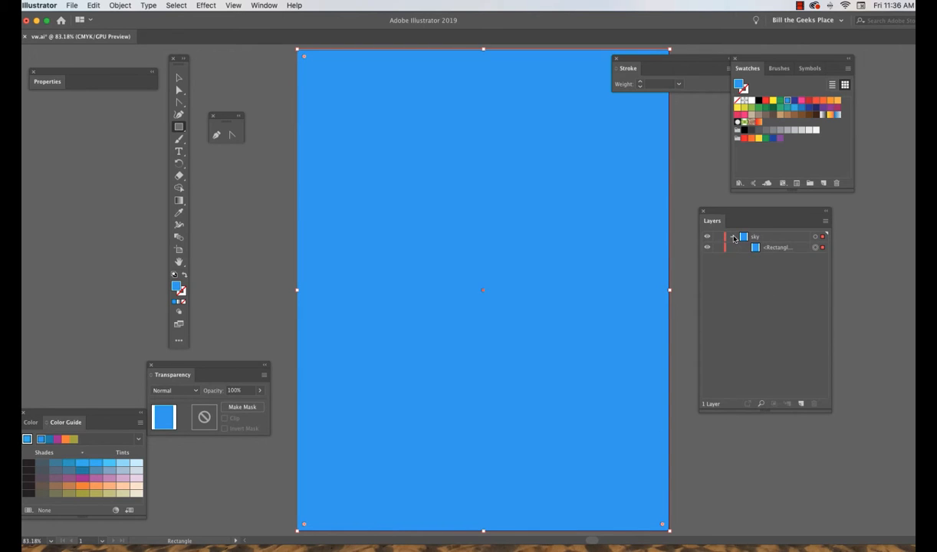
- Lock the sky layer and add a new layer named grass above it
click(732, 238)
click(719, 237)
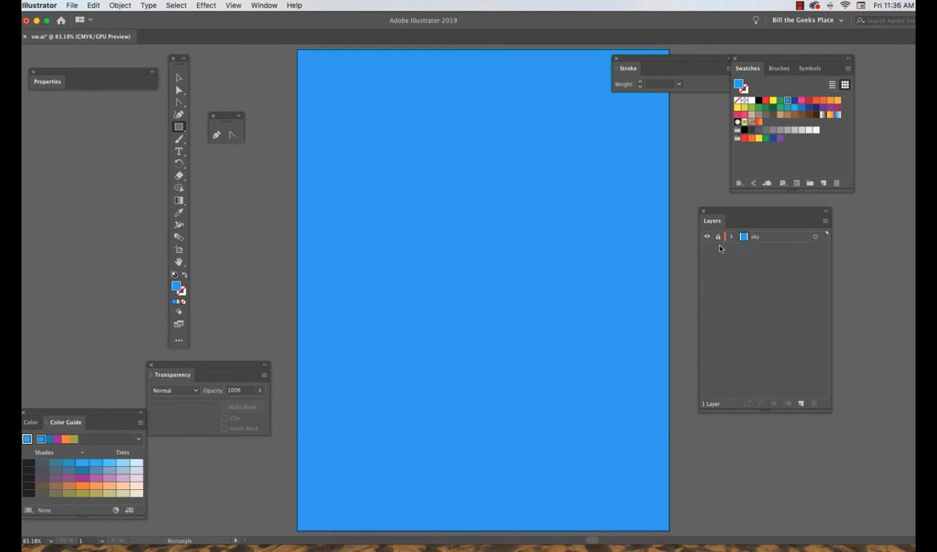
click(801, 404)
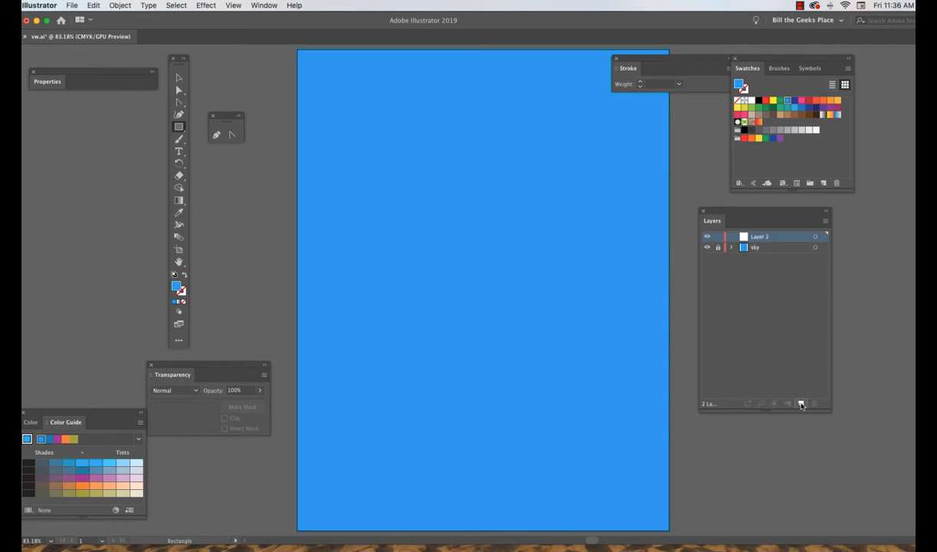
double_click(760, 237)
text(ss)
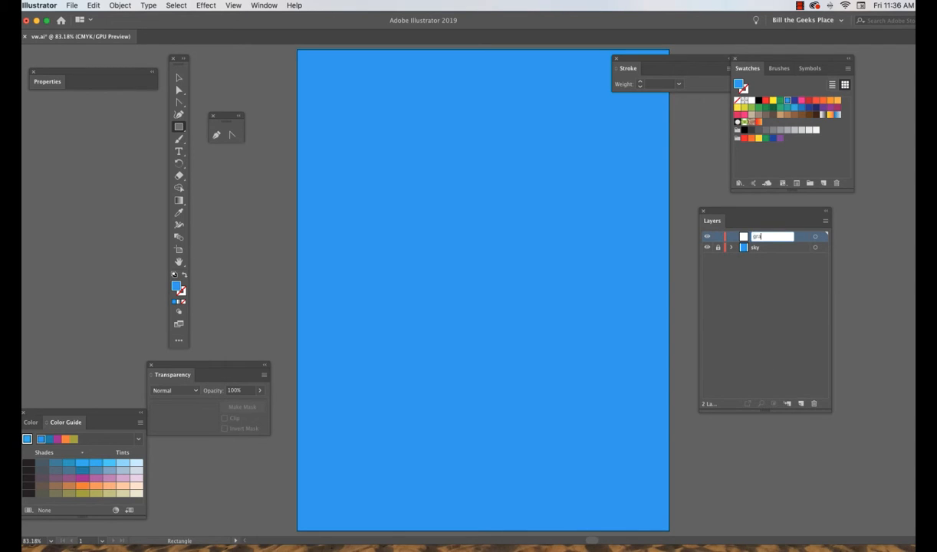
key(Return)
- Draw a green rectangle without a stroke across the lower two thirds of the artboard, slightly overlapping its edges
click(765, 108)
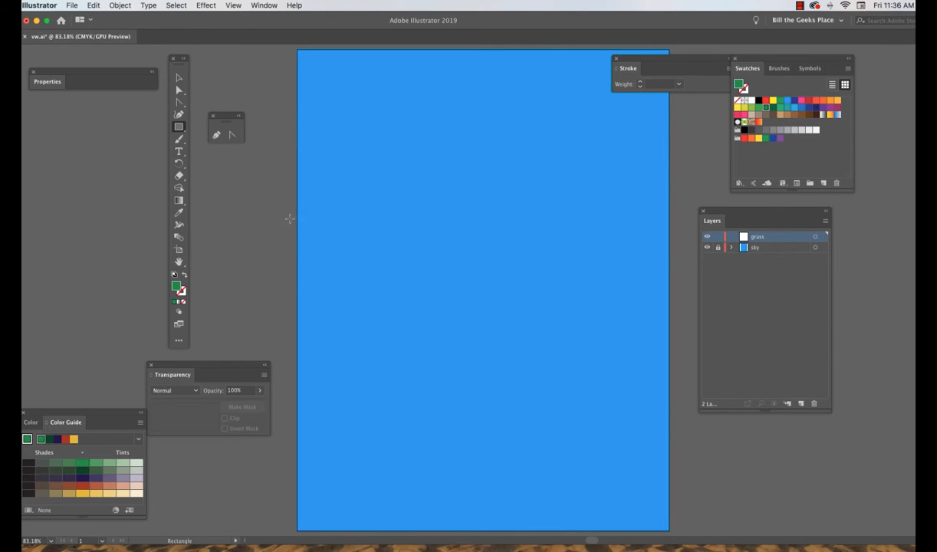
drag(291, 219, 673, 532)
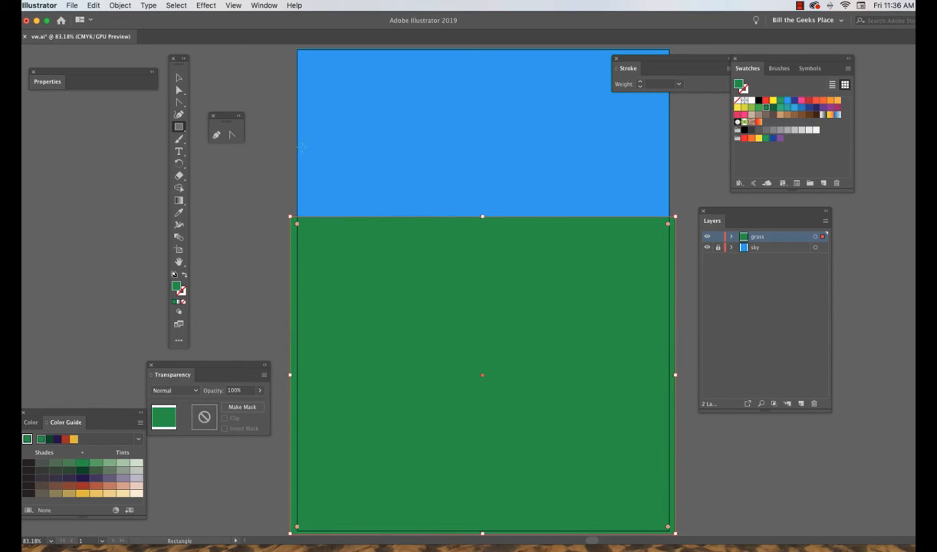
key(v)
click(232, 190)
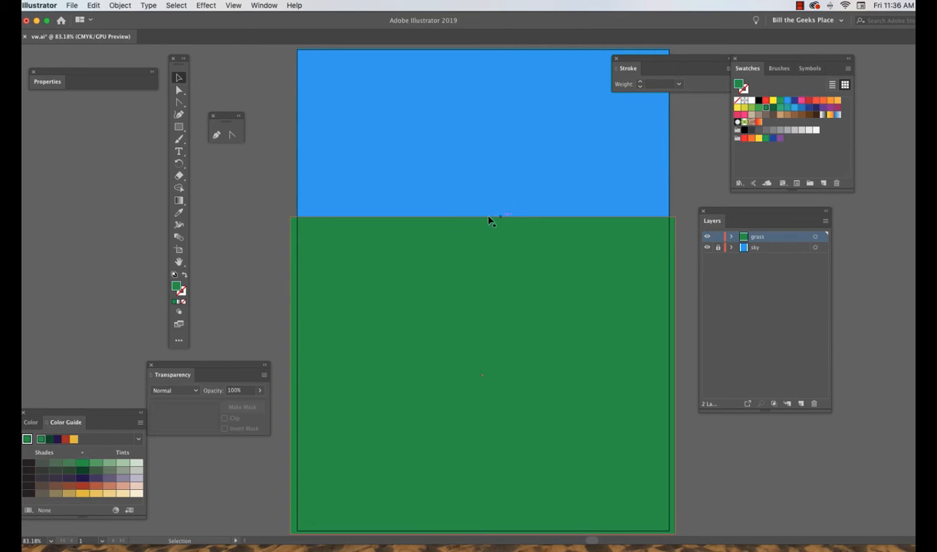
click(217, 134)
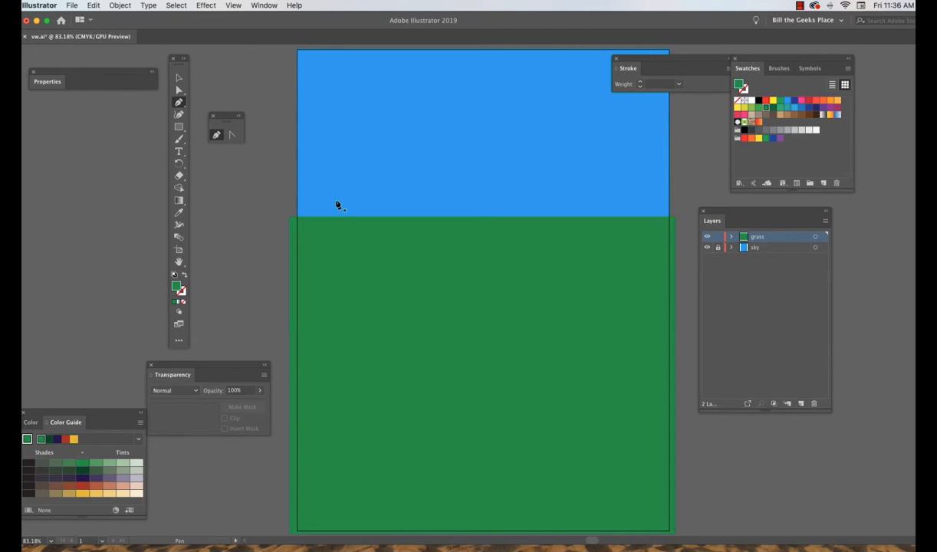
click(406, 218)
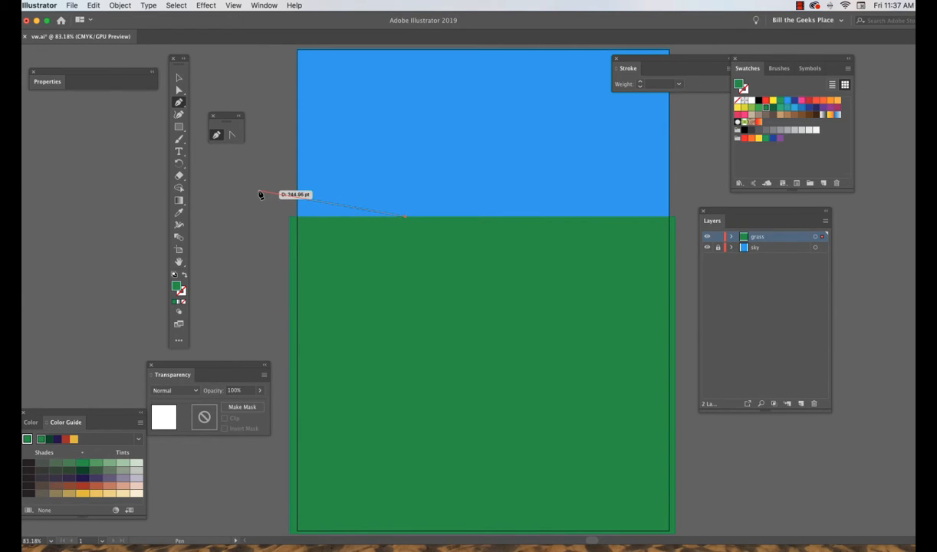
super+click(250, 230)
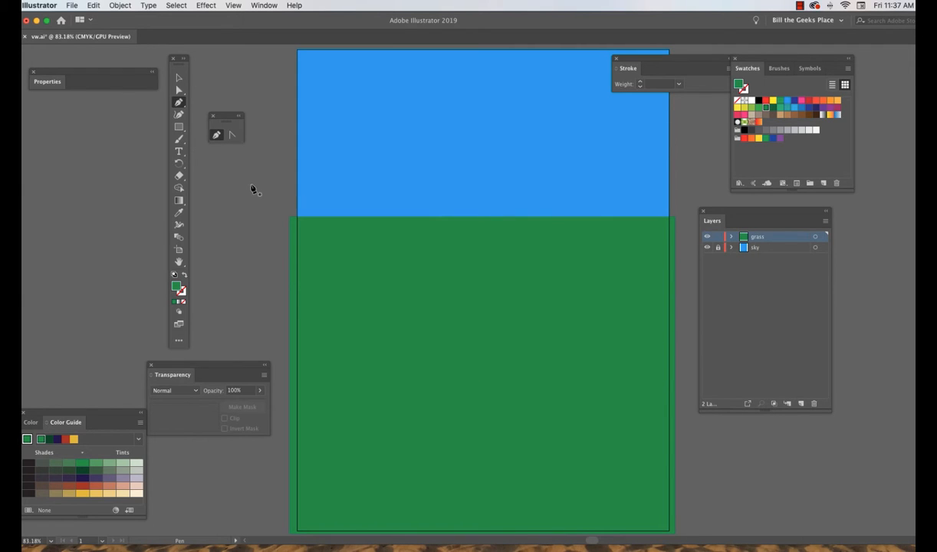
- Add three anchor points along the green rectangle's upper edge: left of centre, at the centre and right of centre
click(179, 78)
click(361, 291)
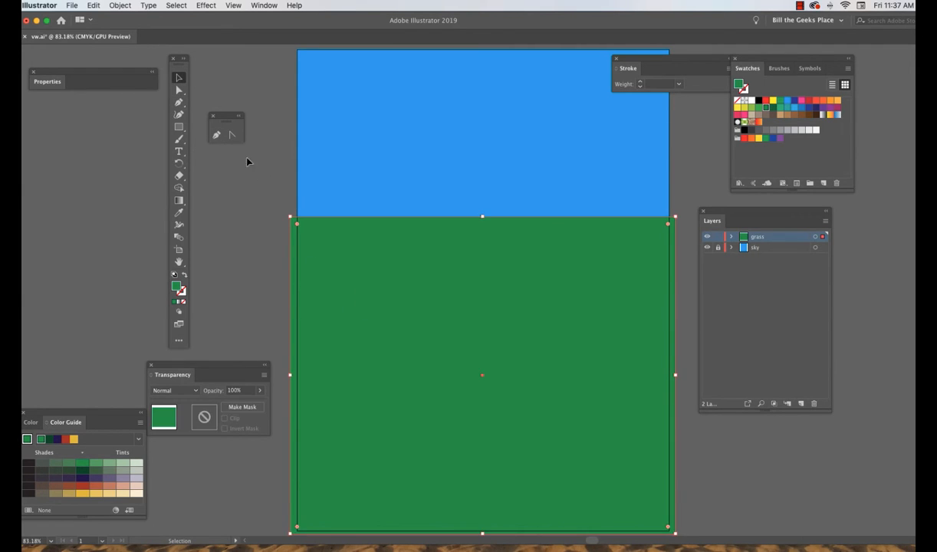
click(216, 135)
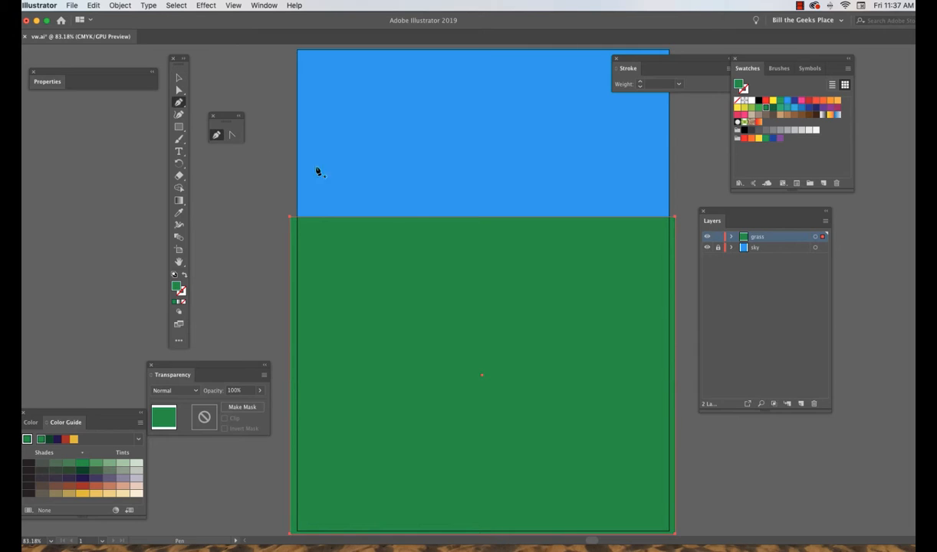
click(409, 218)
click(483, 219)
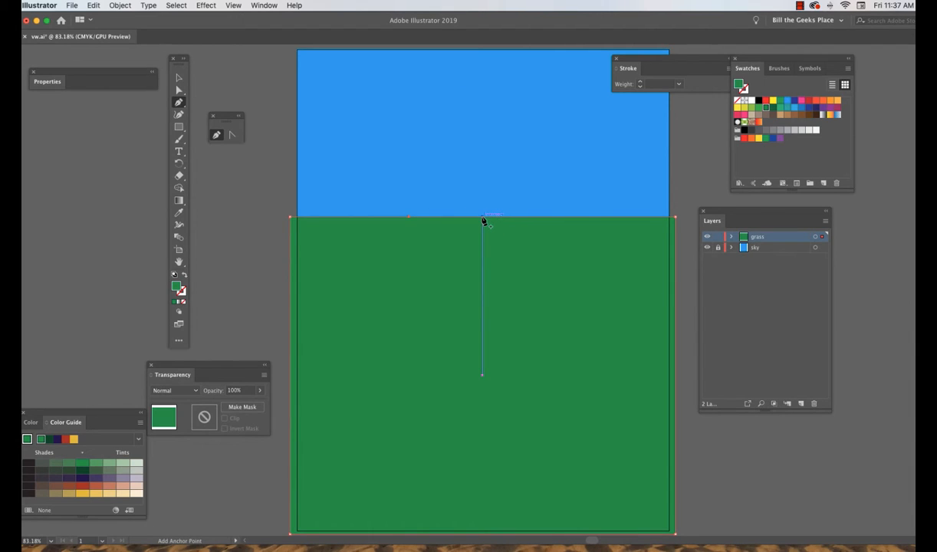
click(586, 218)
- Raise the two outer added anchor points of the grass shape into two peaks, the right one higher than the left
click(181, 92)
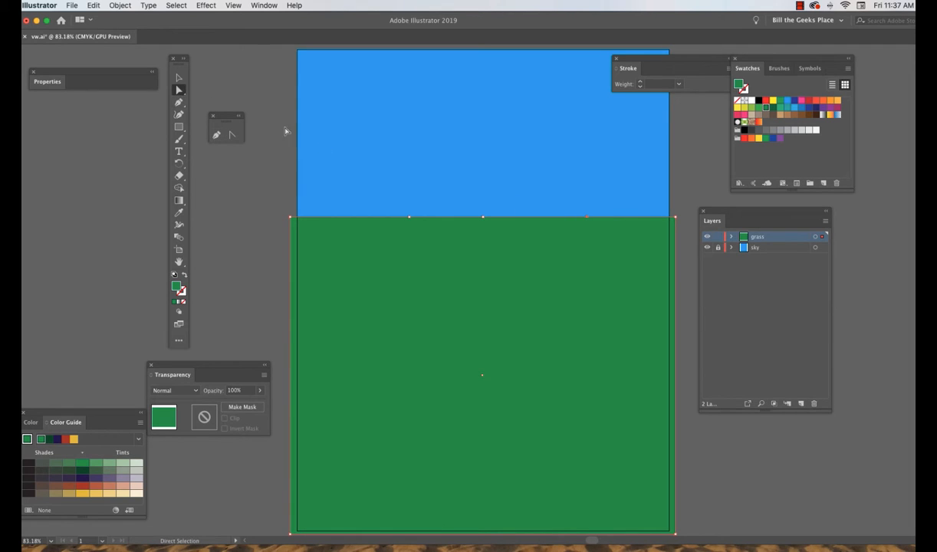
drag(408, 220, 399, 135)
drag(587, 217, 580, 108)
- Round both peaks of the grass shape into smooth hills with horizontal handles using the Anchor Point tool
click(232, 135)
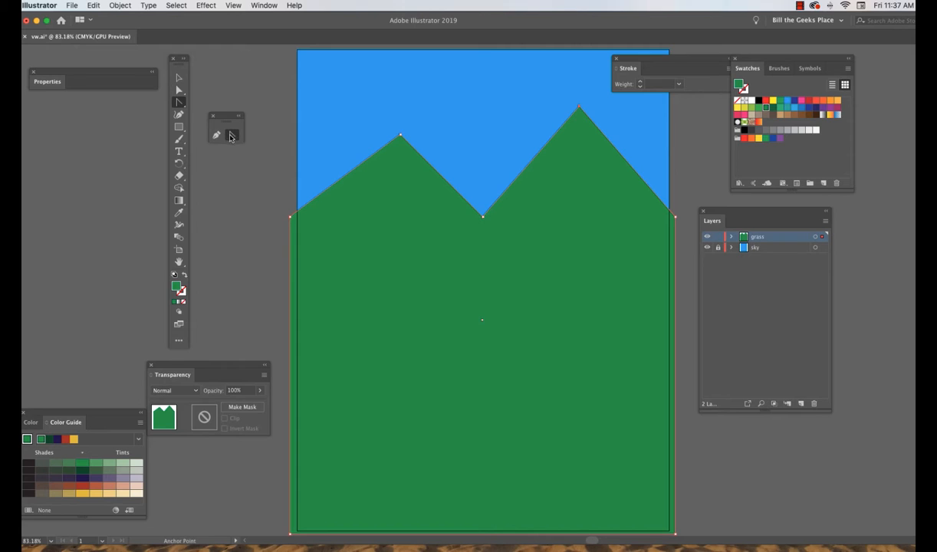
drag(400, 136, 445, 135)
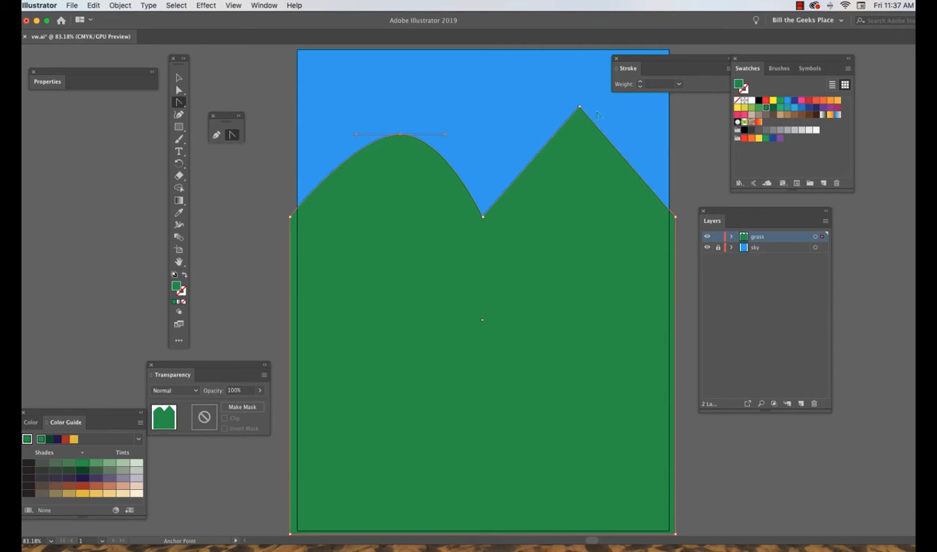
drag(580, 107, 632, 112)
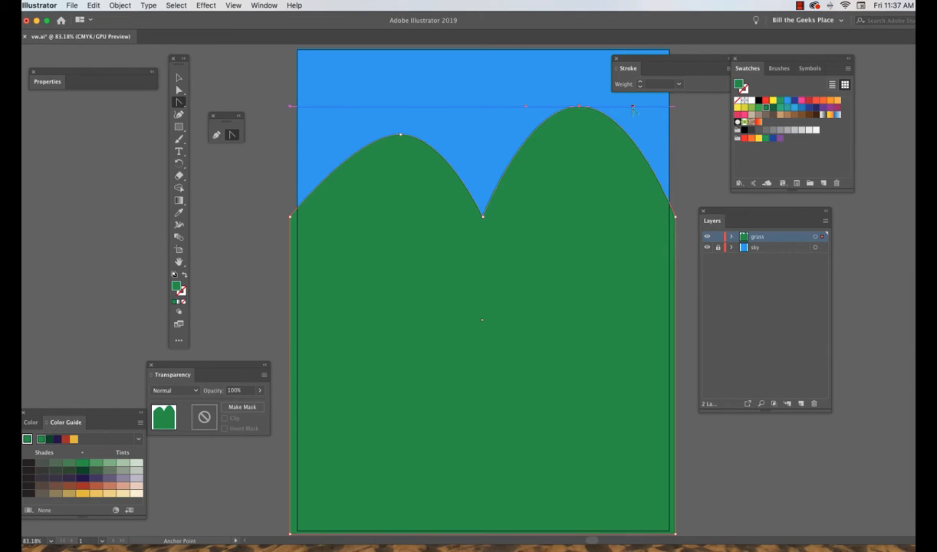
click(178, 78)
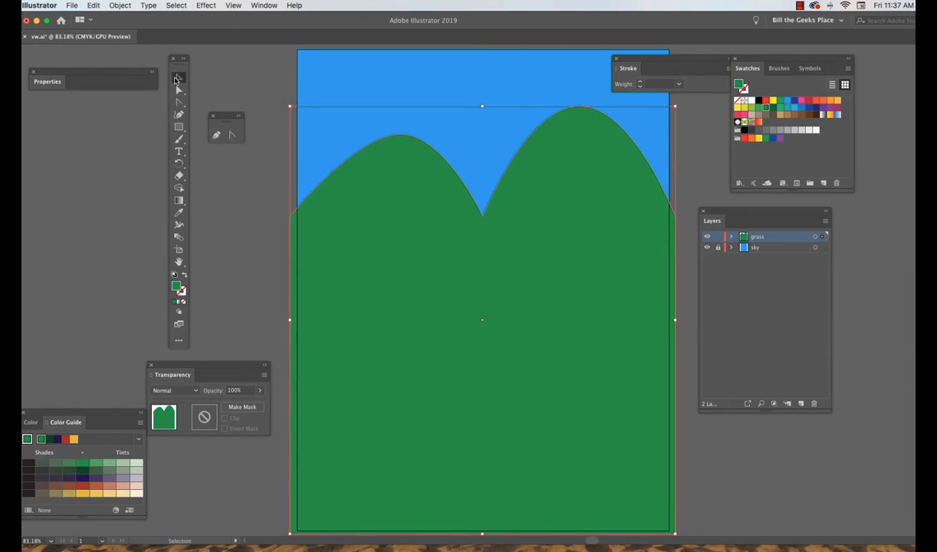
- Lock the grass layer and add a new layer above it
click(718, 236)
click(802, 404)
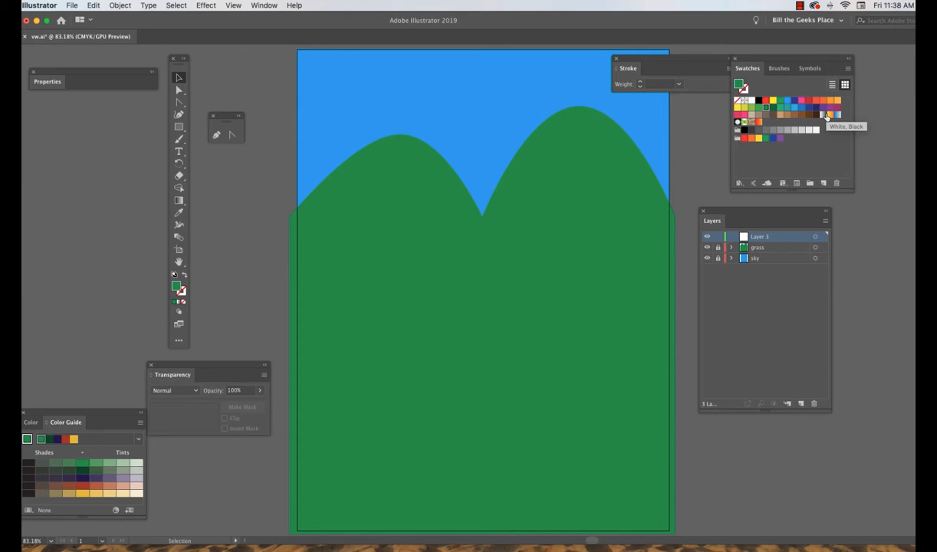
- With the gradient settings shown, draw a wide rectangle in the middle of the hills and fill it with the White, Black gradient
click(265, 6)
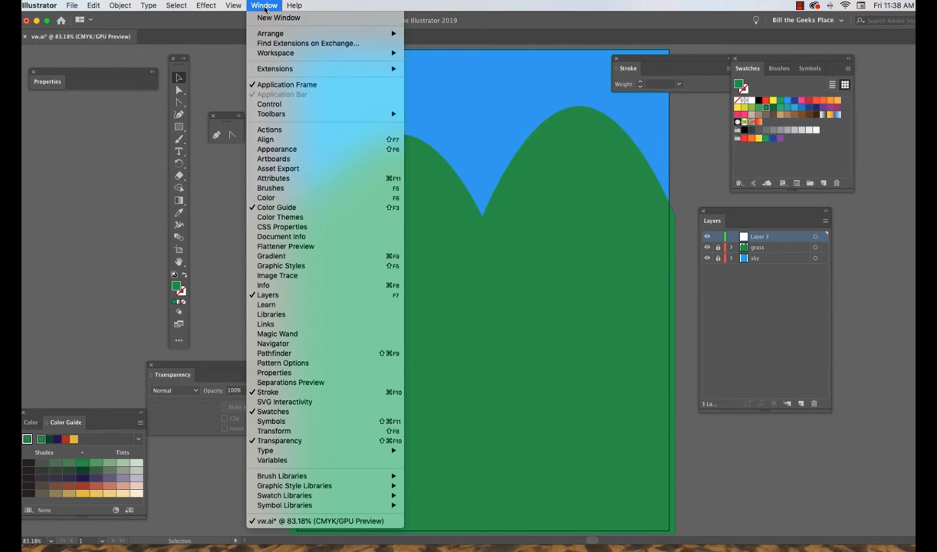
click(268, 257)
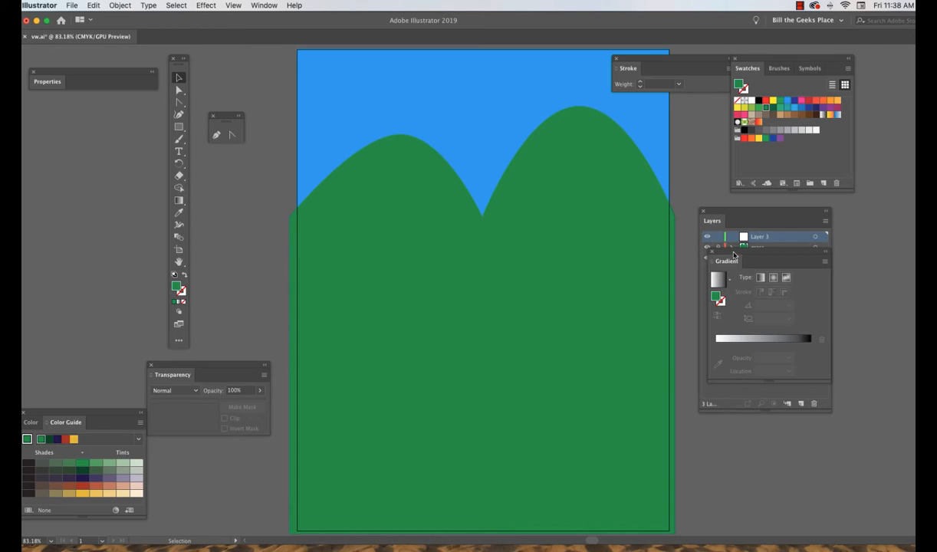
drag(729, 255, 707, 275)
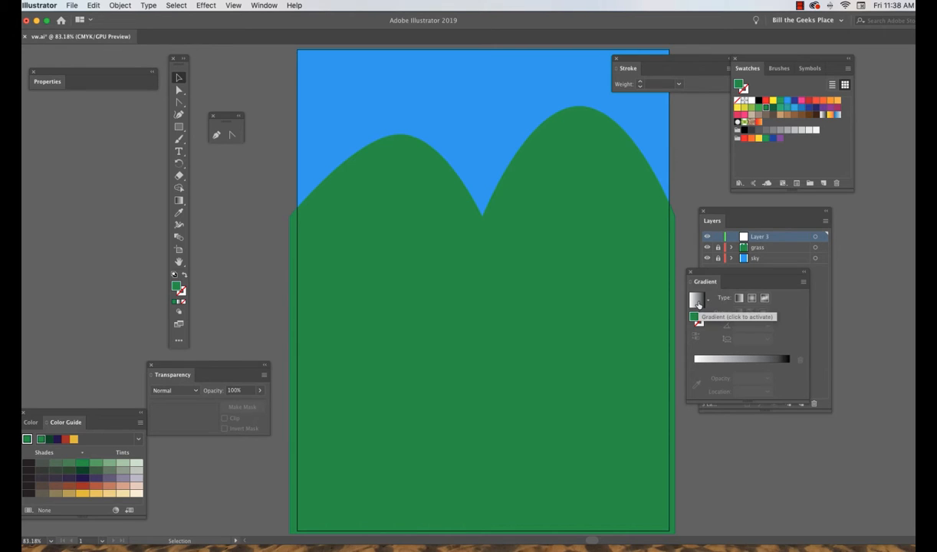
click(180, 127)
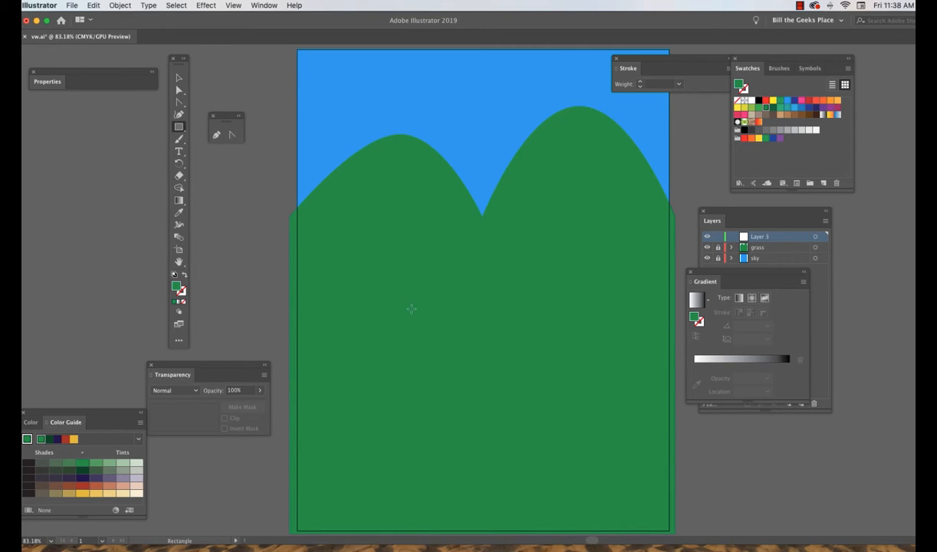
drag(411, 309, 578, 391)
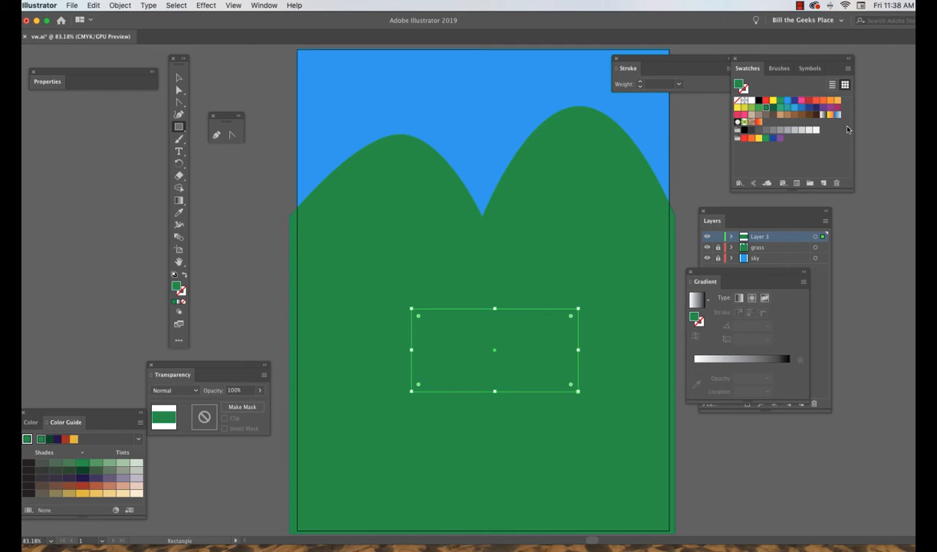
click(823, 115)
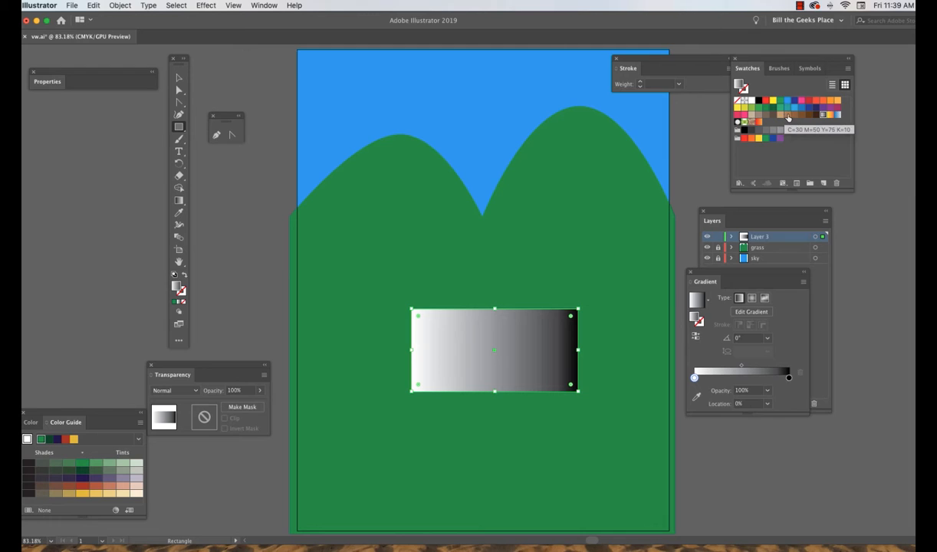
- Recolour the rectangle's gradient, giving the start stop brown C=30 M=50 Y=75 K=10 and the end stop the darkest brown swatch
drag(787, 116, 695, 379)
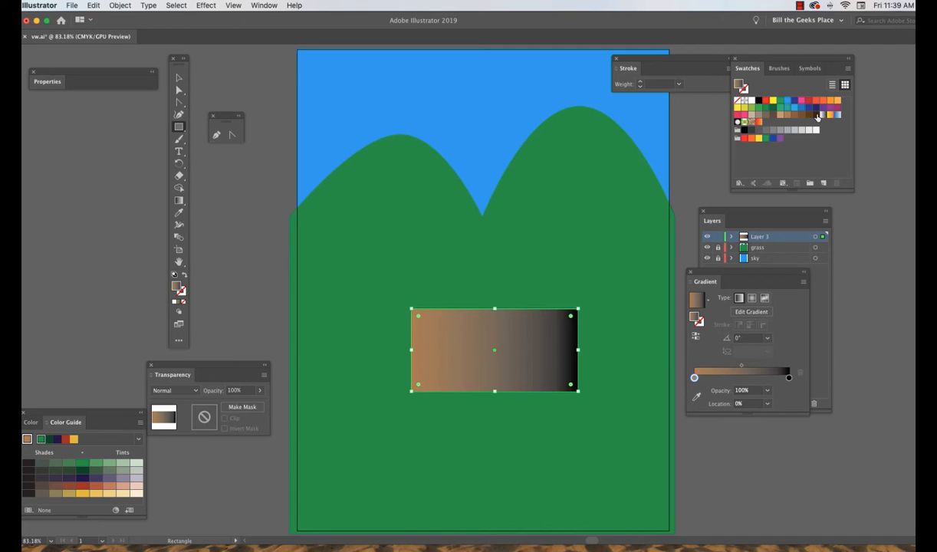
drag(816, 114, 798, 326)
drag(790, 369, 790, 377)
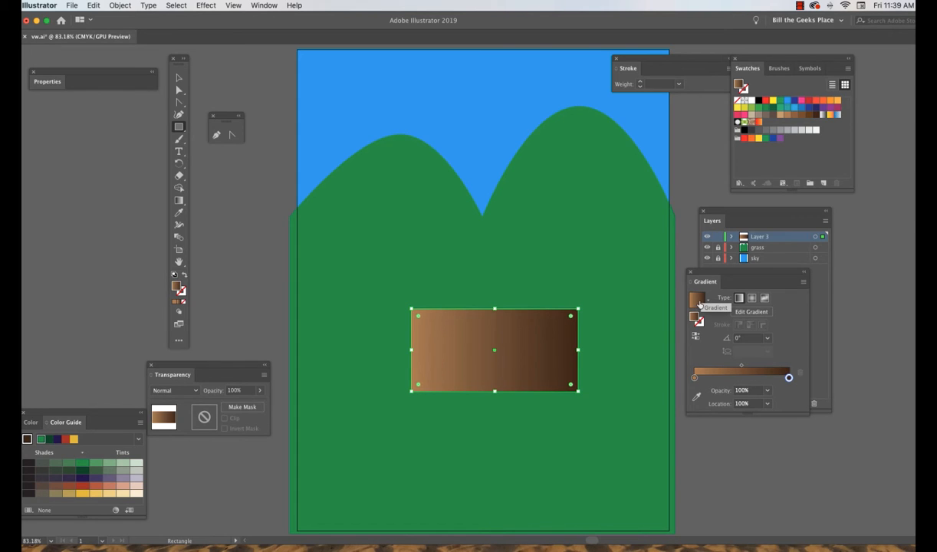
- Save the brown gradient as a new swatch named treeBrown
drag(695, 301, 179, 290)
click(825, 185)
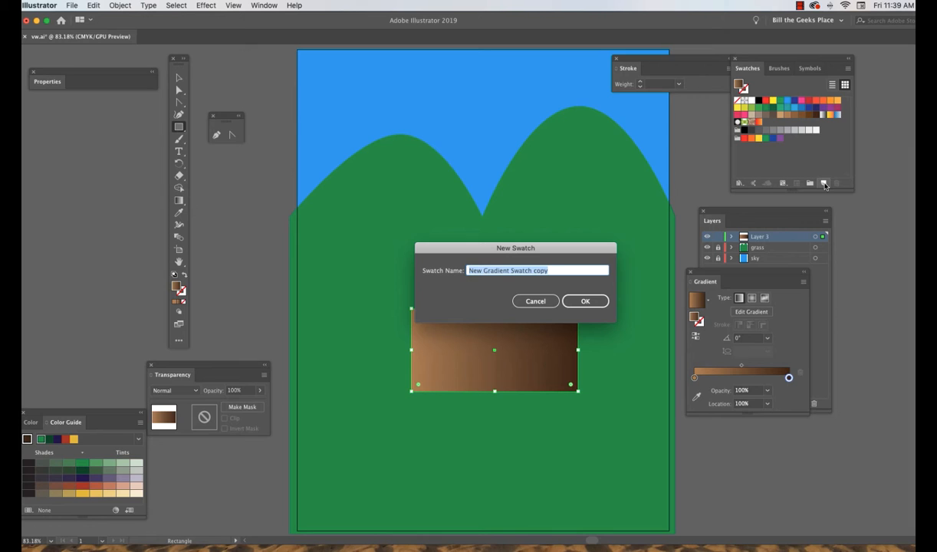
text(treeBrown)
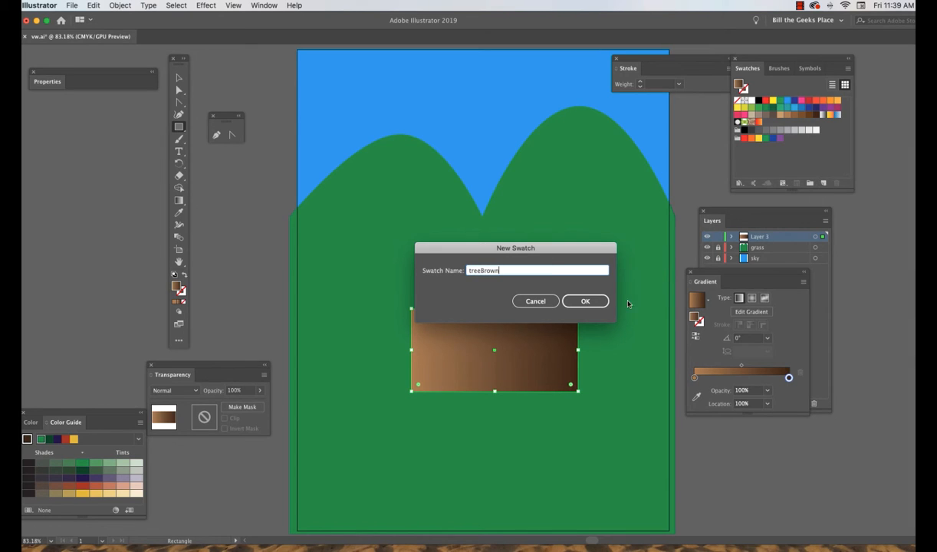
click(596, 300)
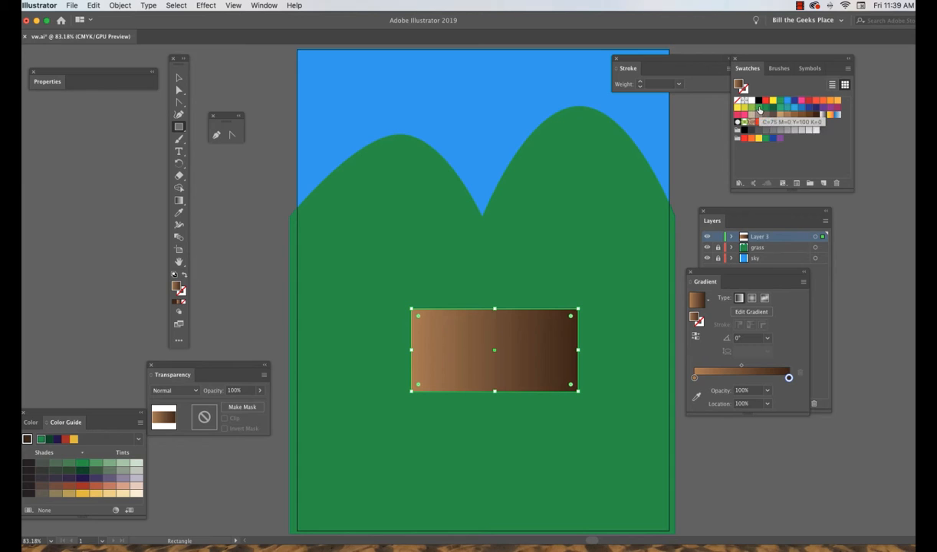
- Recolour the rectangle's gradient to run from green C=75 M=0 Y=100 K=0 to dark green 0C3802
drag(759, 107, 694, 377)
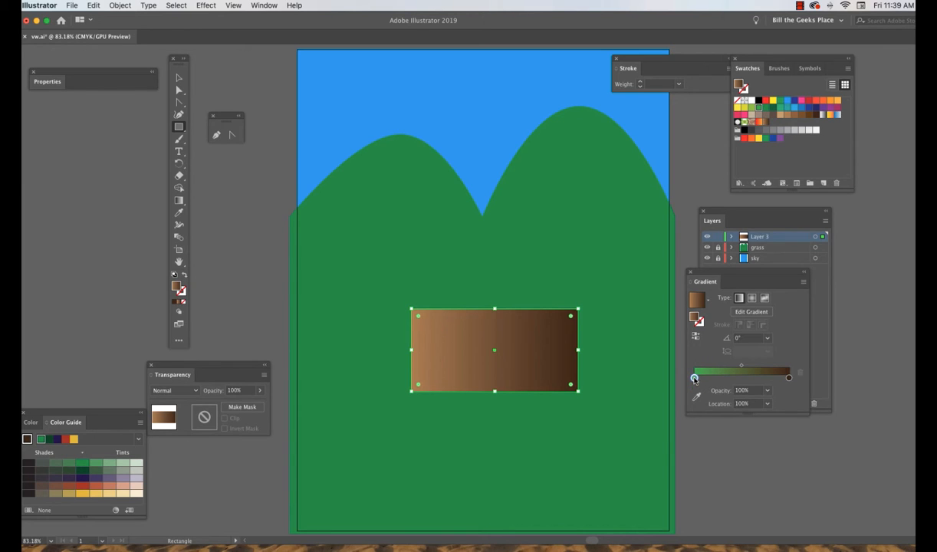
drag(773, 107, 791, 380)
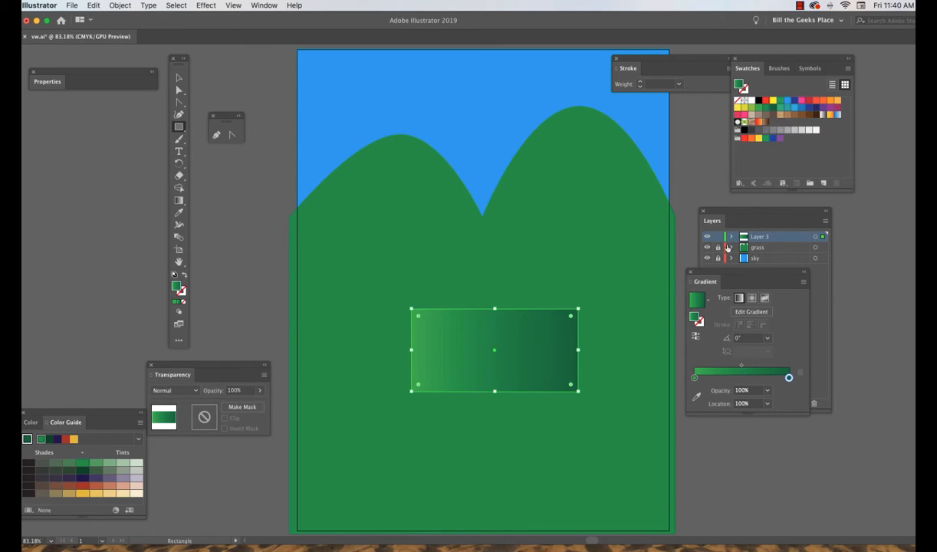
double_click(177, 288)
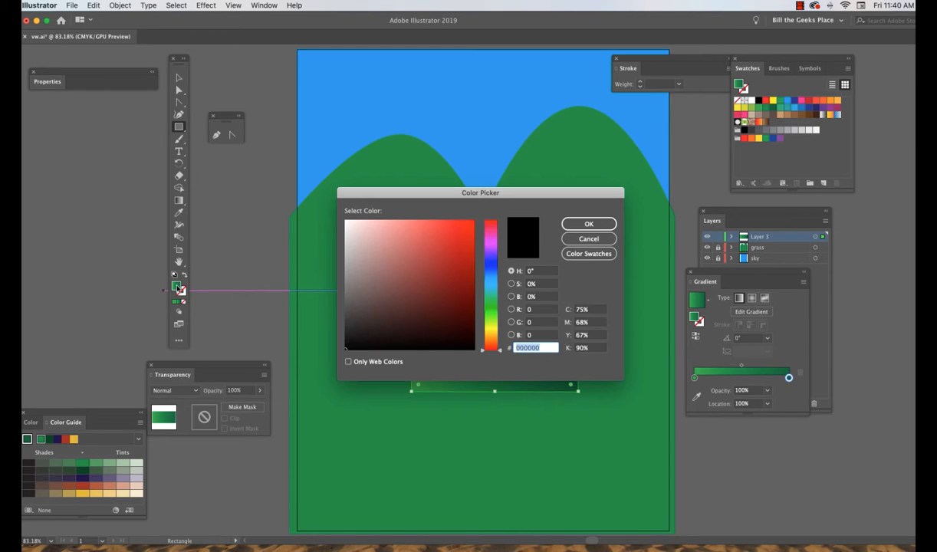
mouse_move(482, 352)
mouse_down()
mouse_move(486, 314)
mouse_move(470, 306)
mouse_move(469, 321)
mouse_up()
click(471, 306)
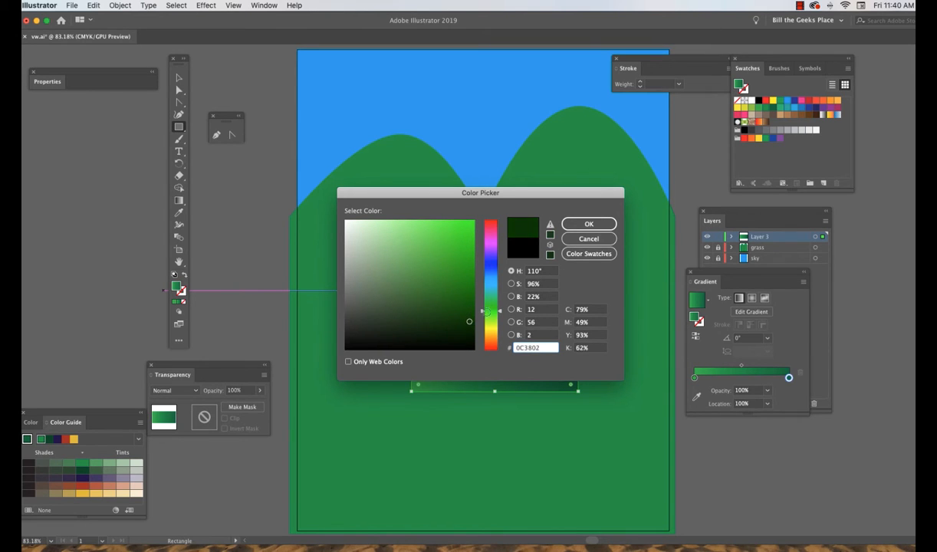
click(587, 225)
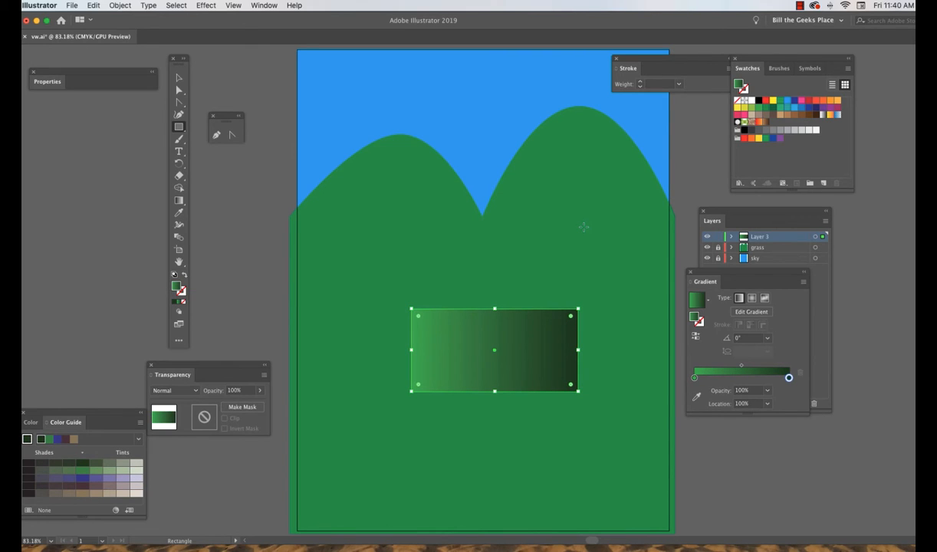
- Delete the gradient-filled rectangle from the new layer
click(788, 376)
click(179, 79)
key(Delete)
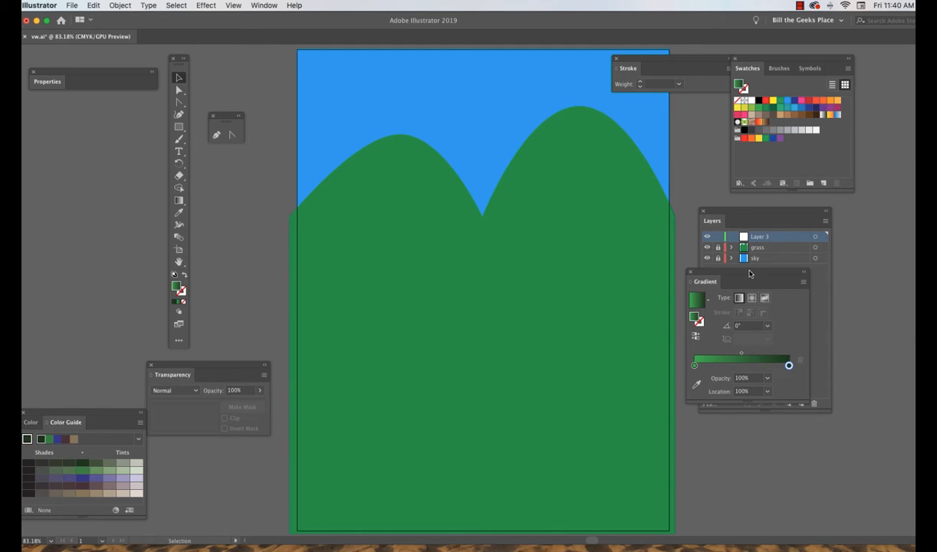
- Unlock the grass layer and recolour the hills with a muted green shade derived from the C=75 M=0 Y=100 K=0 green
click(718, 247)
click(577, 315)
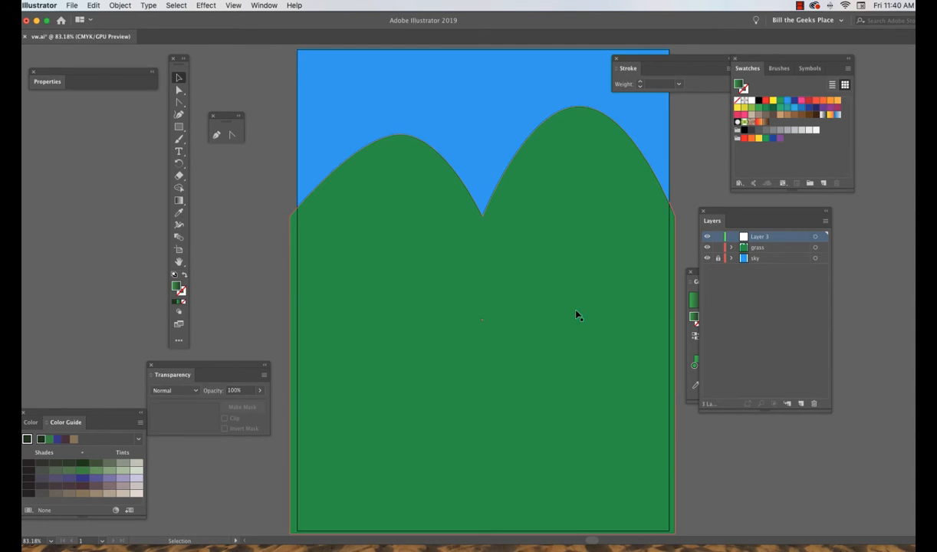
click(571, 312)
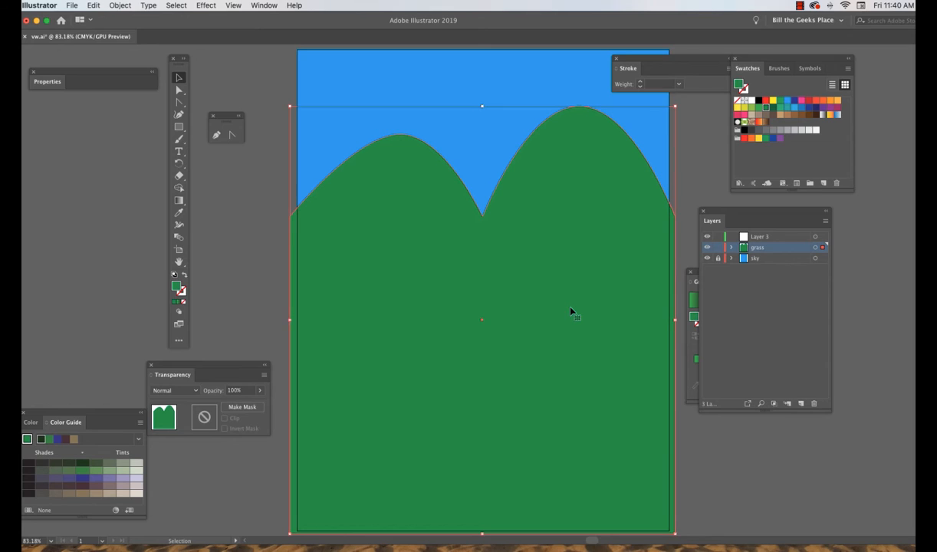
click(752, 109)
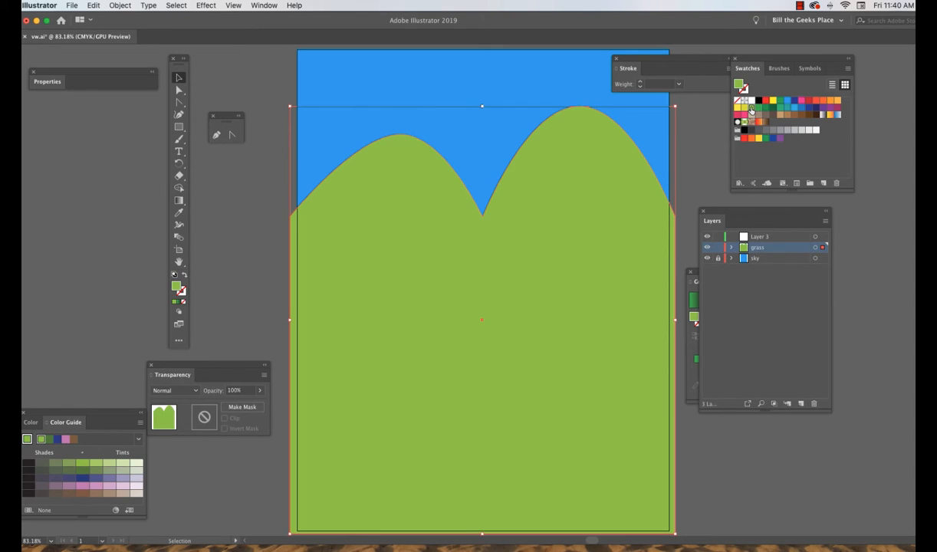
click(758, 110)
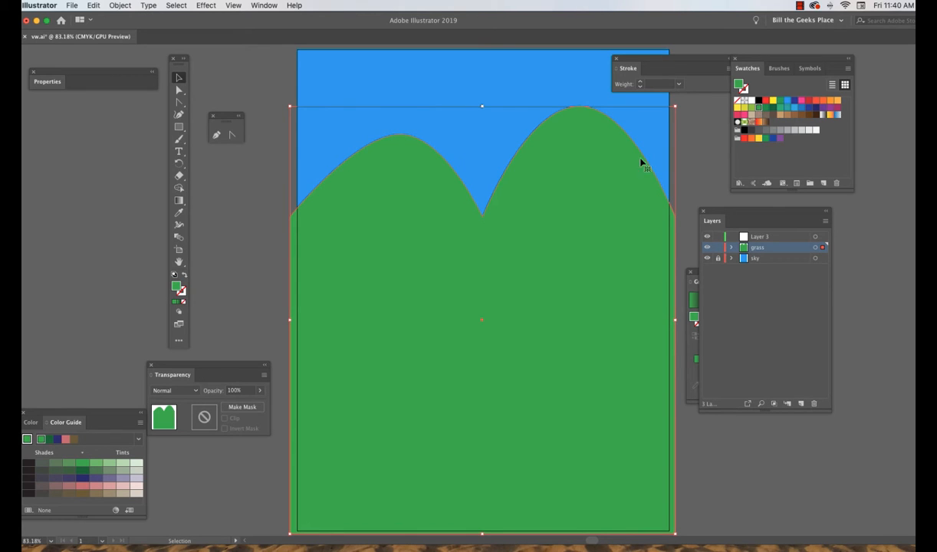
click(68, 464)
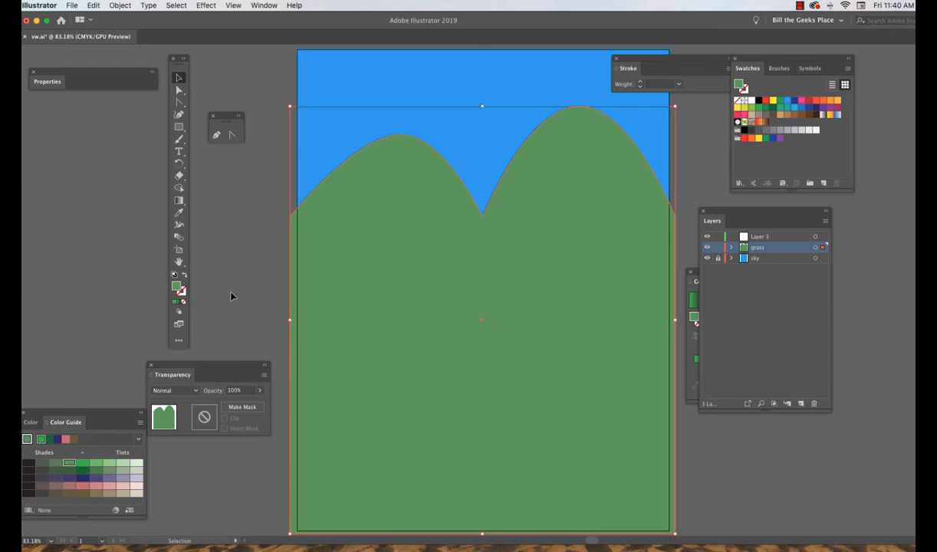
click(237, 237)
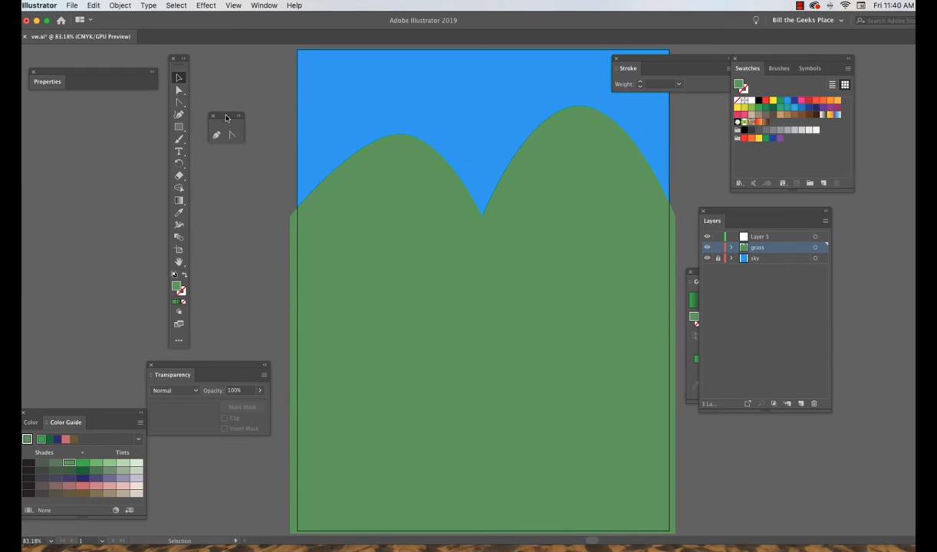
- Choose the Pencil tool and rename Layer 3 to tree
click(180, 140)
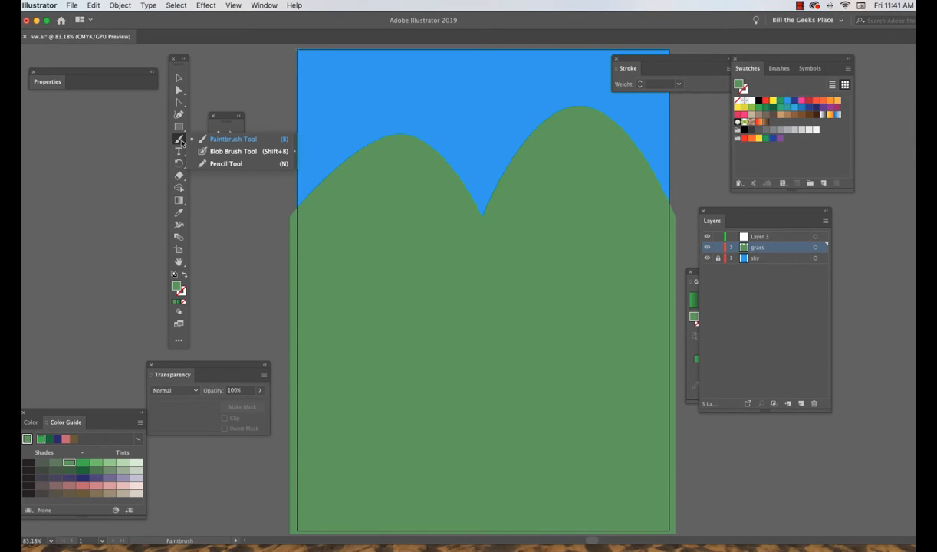
click(223, 164)
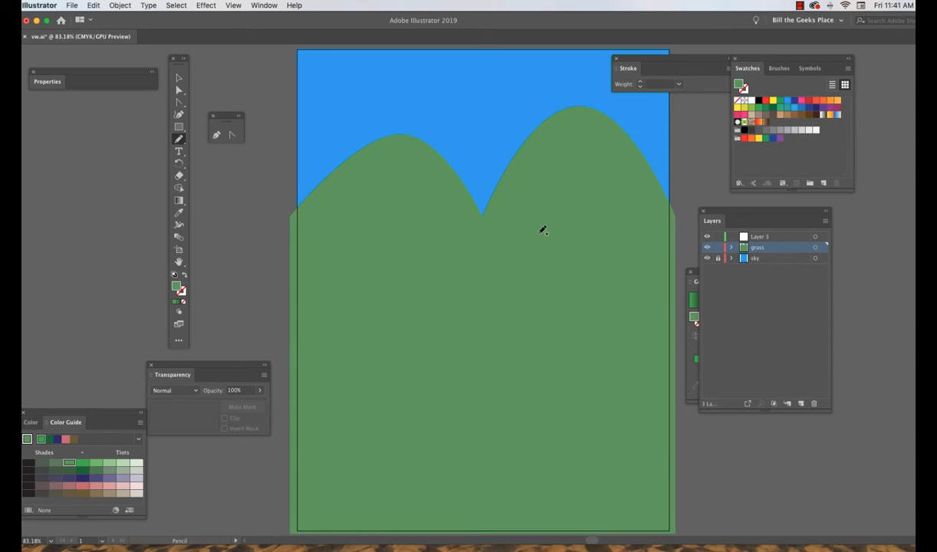
double_click(764, 238)
text(tree)
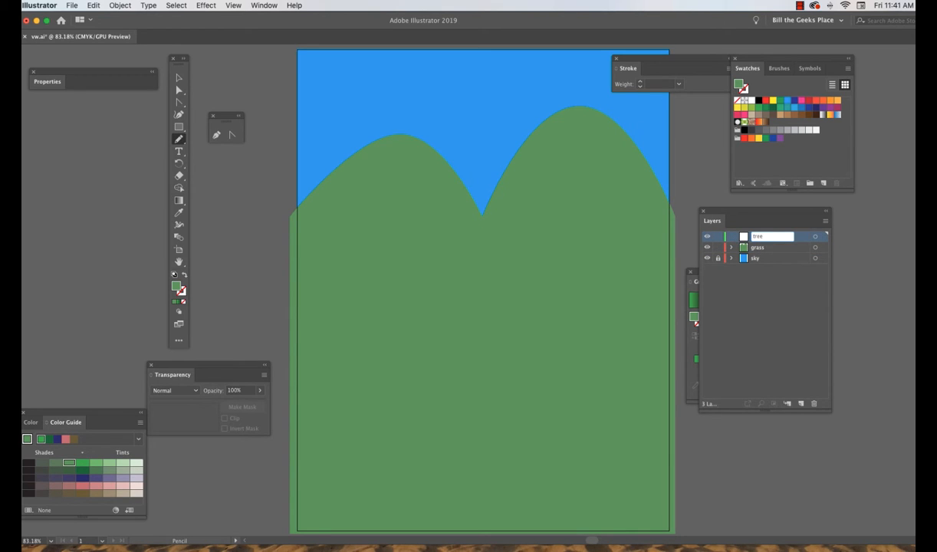
key(Return)
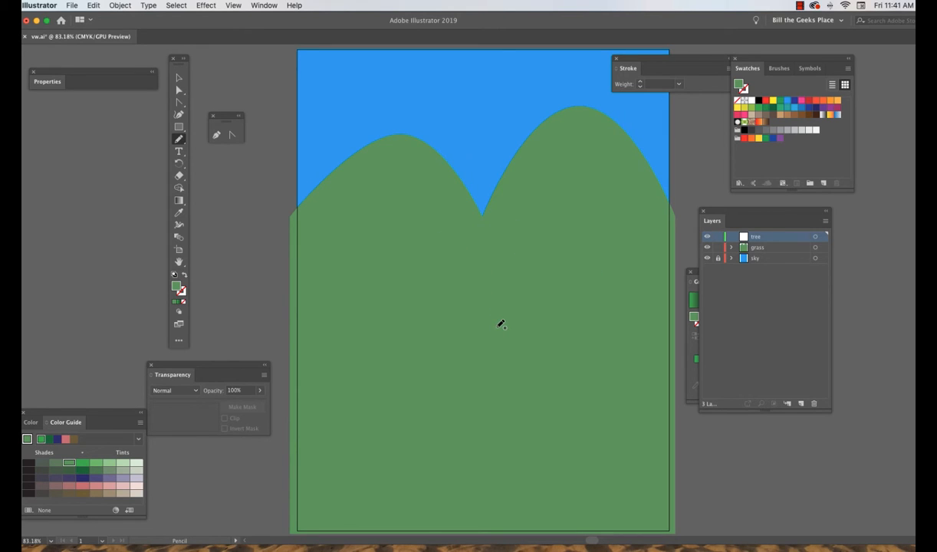
- Draw a closed freehand trunk with four branches and a wide base on the tree layer, filled with the treeBrown gradient
click(795, 115)
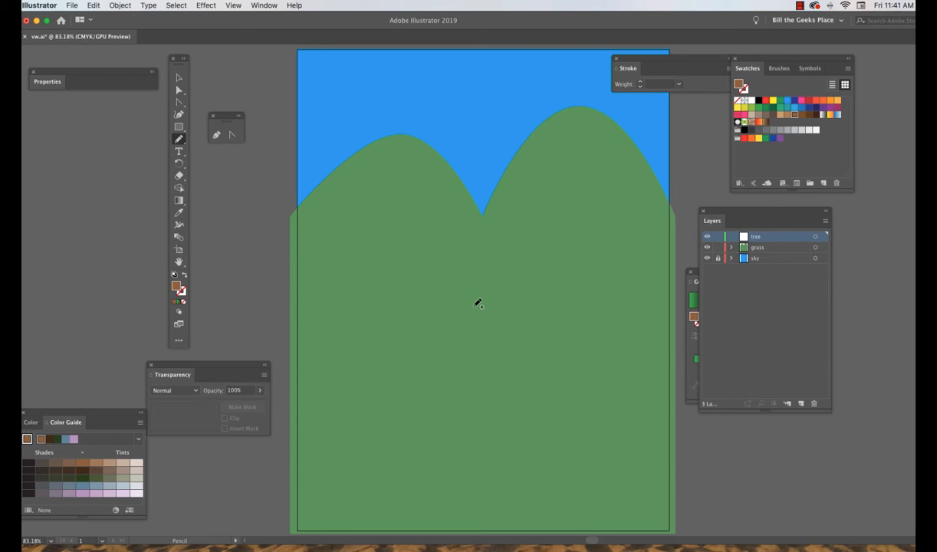
mouse_move(478, 304)
mouse_down()
mouse_move(436, 270)
mouse_move(414, 221)
mouse_move(437, 224)
mouse_move(484, 289)
mouse_move(496, 269)
mouse_move(497, 192)
mouse_move(513, 190)
mouse_move(520, 222)
mouse_move(513, 259)
mouse_move(522, 265)
mouse_move(570, 165)
mouse_move(582, 183)
mouse_move(540, 277)
mouse_move(590, 249)
mouse_move(597, 303)
mouse_move(528, 328)
mouse_move(524, 351)
mouse_move(530, 396)
mouse_move(558, 420)
mouse_move(554, 430)
mouse_move(466, 444)
mouse_move(433, 430)
mouse_move(437, 414)
mouse_move(481, 399)
mouse_move(497, 376)
mouse_move(477, 303)
mouse_up()
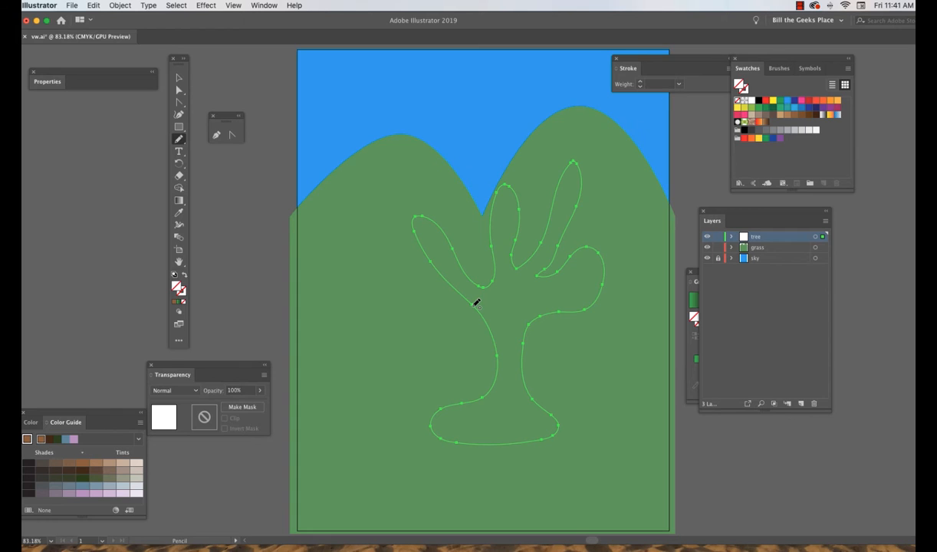
click(766, 123)
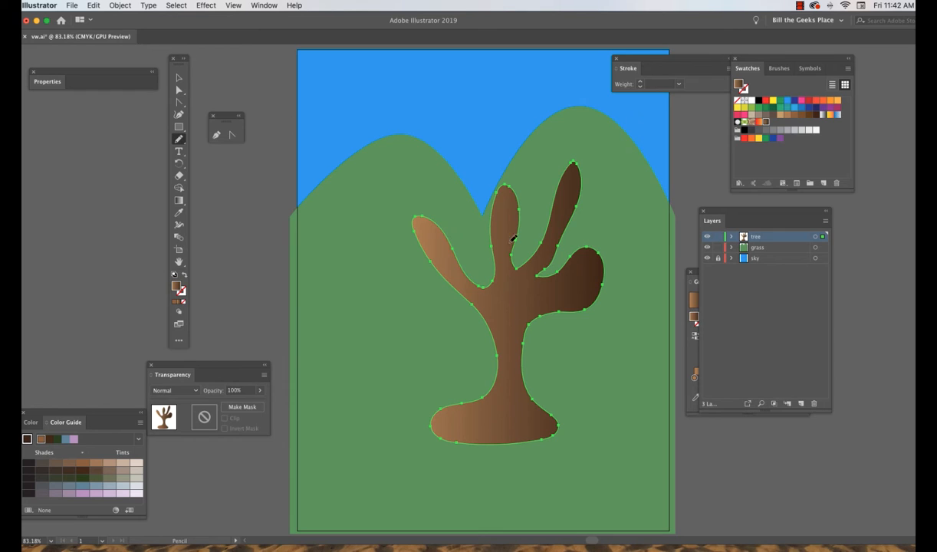
- Run the tree's gradient diagonally at about 44° from the base up to the far branches and shift its midpoint towards the dark end
click(179, 202)
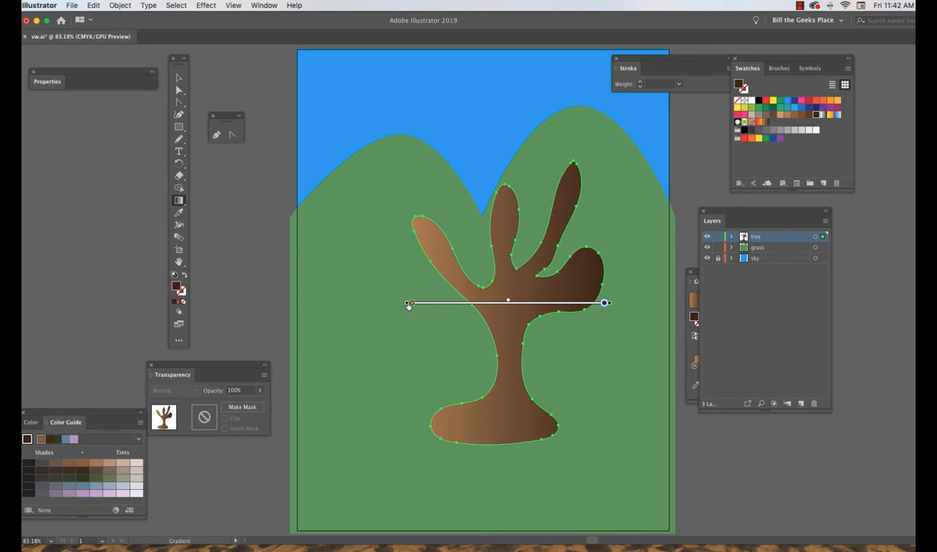
mouse_move(407, 305)
mouse_down()
mouse_move(473, 305)
mouse_move(388, 305)
mouse_move(442, 304)
mouse_up()
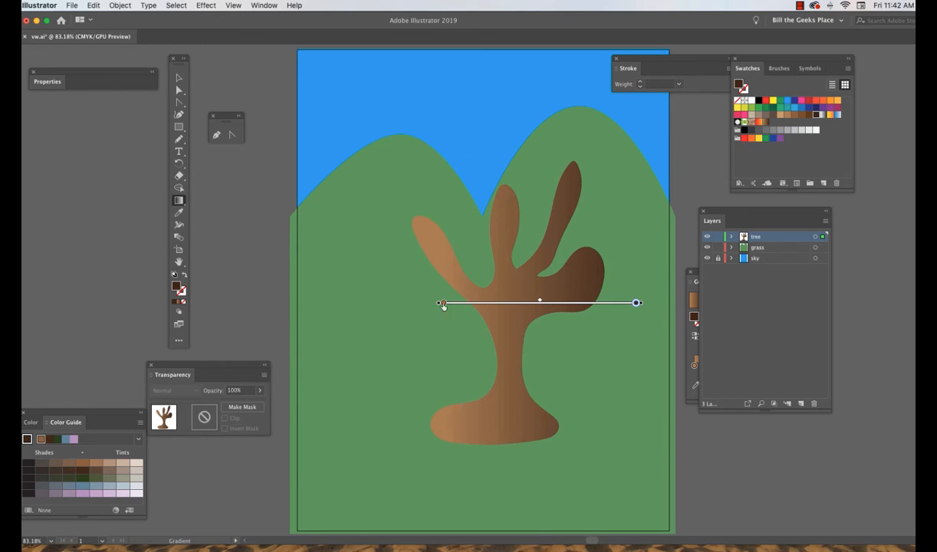
click(637, 304)
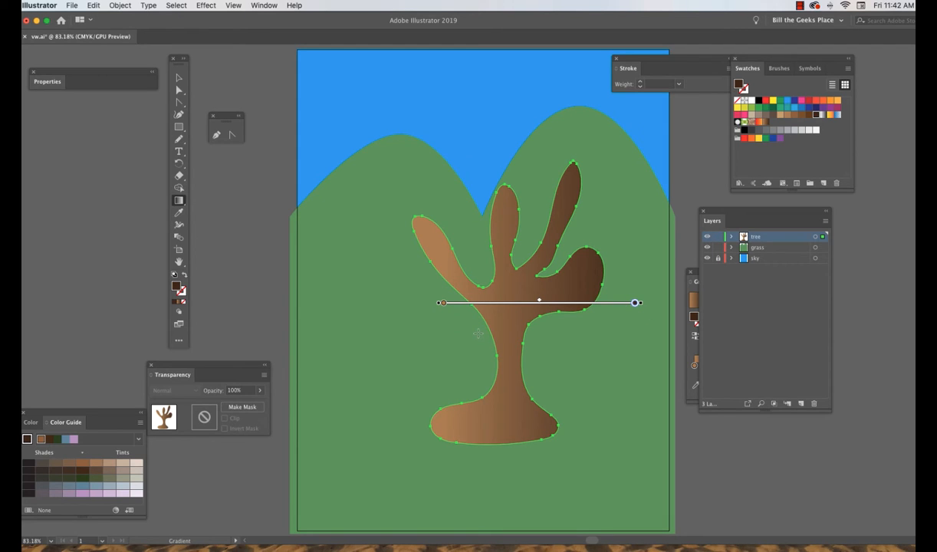
drag(478, 334, 531, 333)
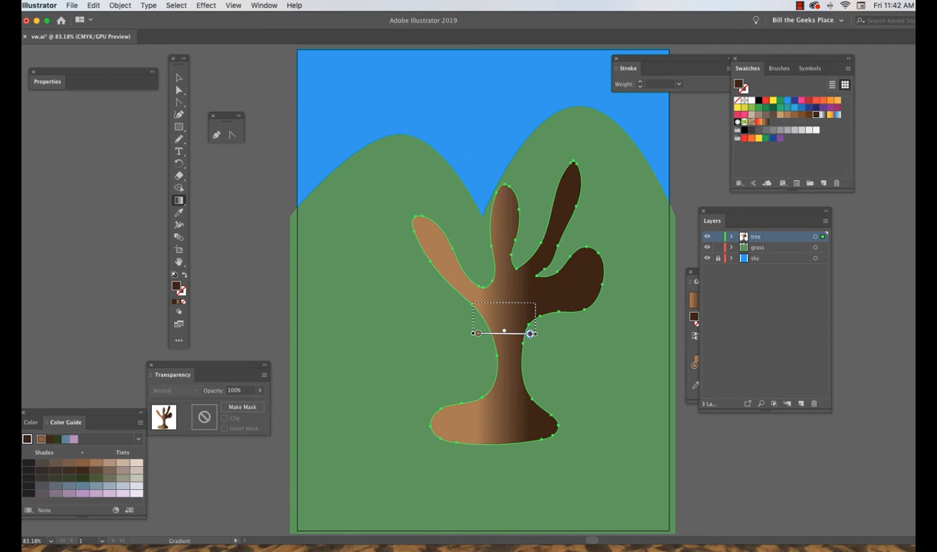
drag(403, 258, 608, 280)
drag(394, 429, 603, 228)
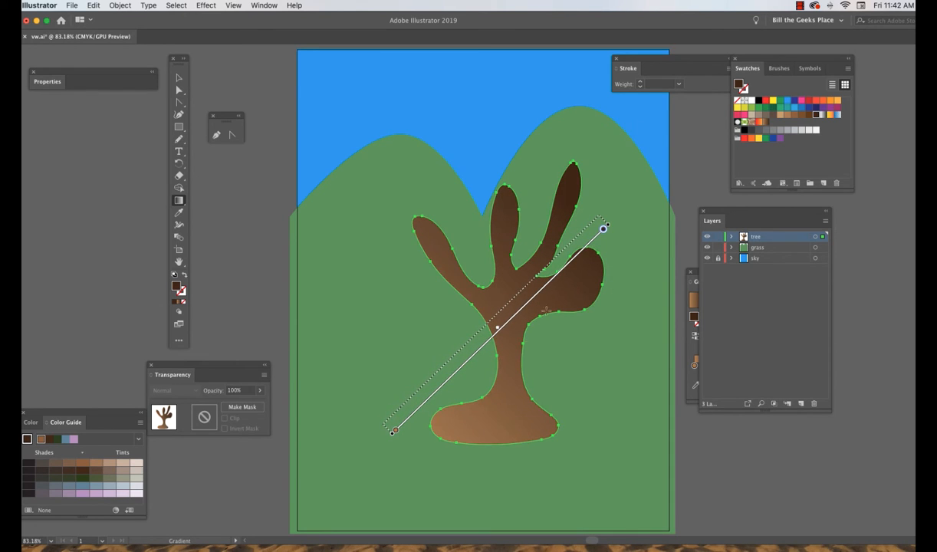
drag(498, 330, 572, 272)
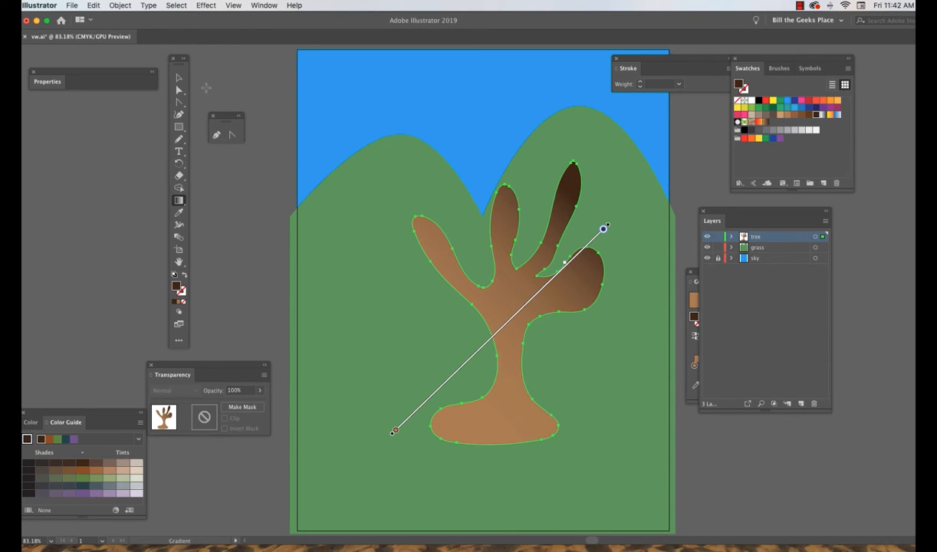
- Give the tree a black 1 pt outline and move it towards the lower right of the hills
click(175, 79)
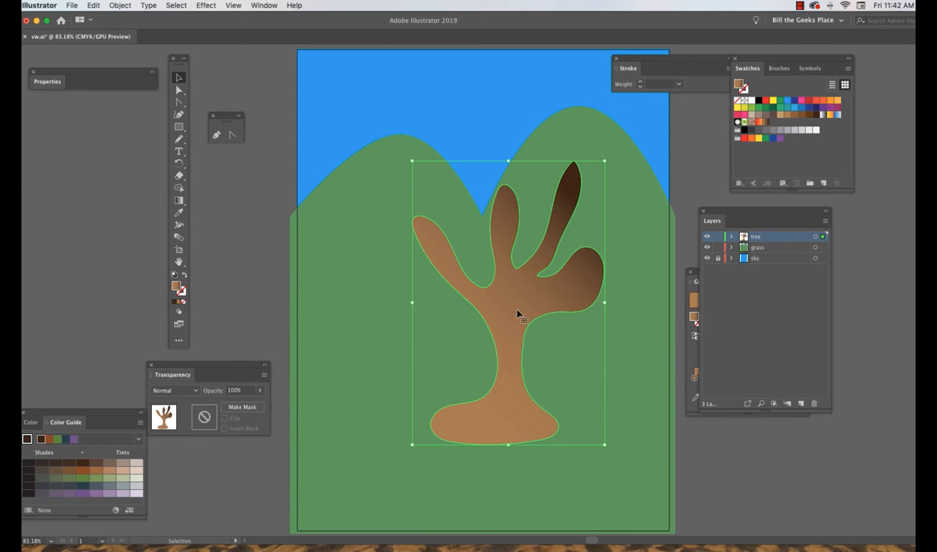
drag(518, 310, 471, 307)
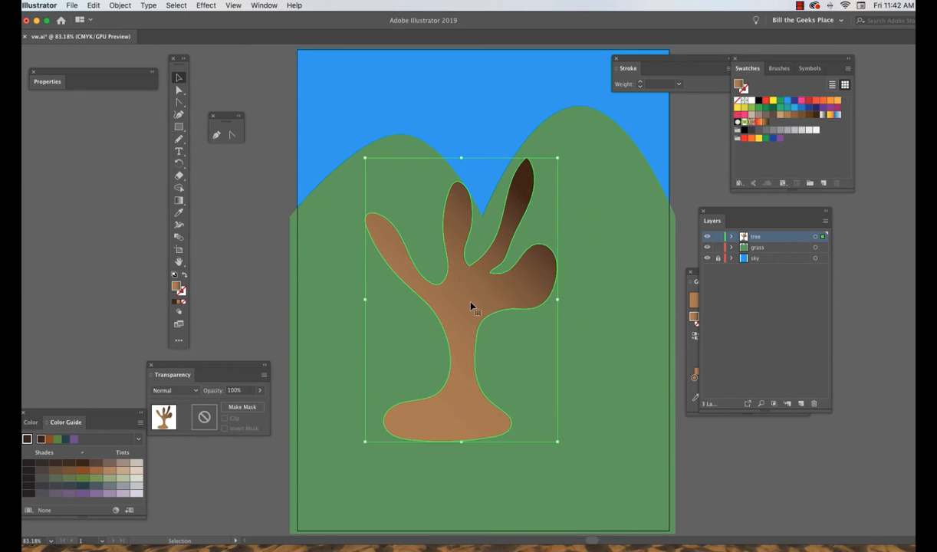
click(183, 293)
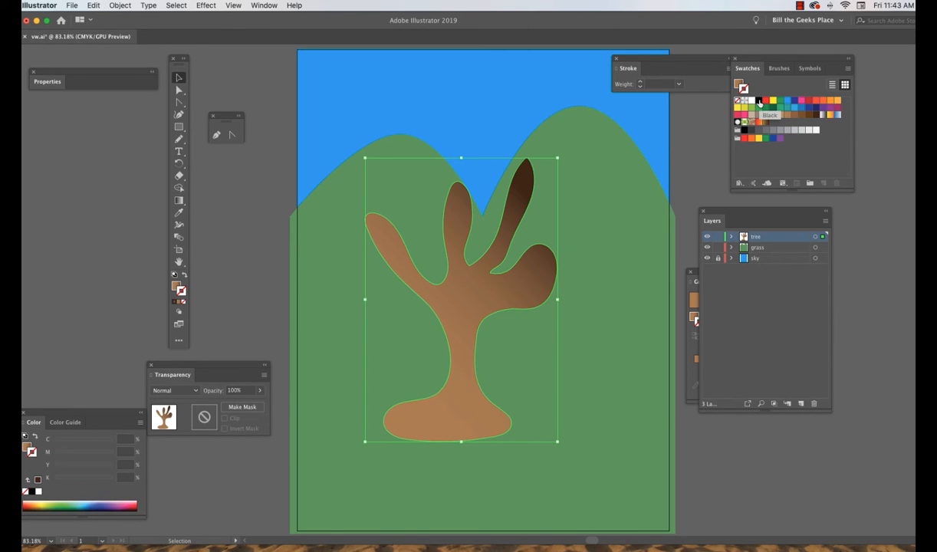
click(758, 100)
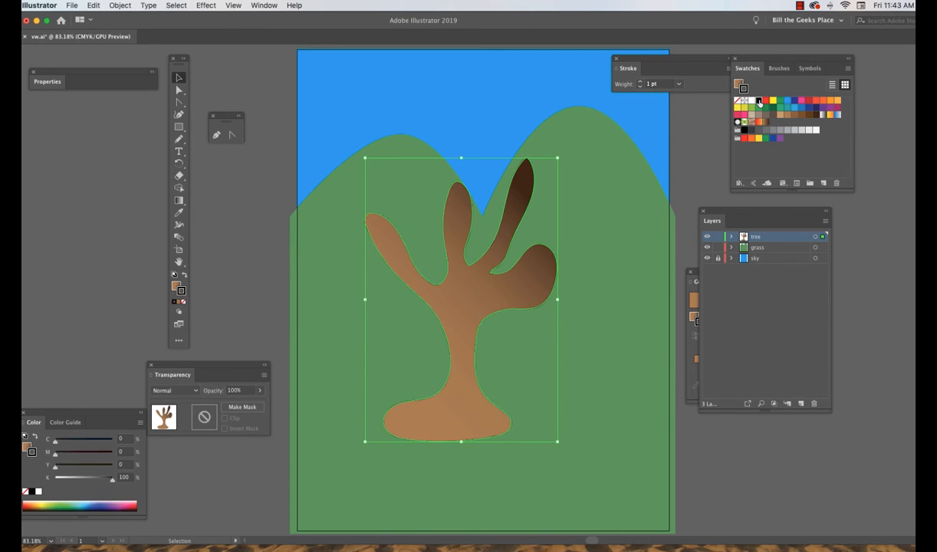
click(738, 504)
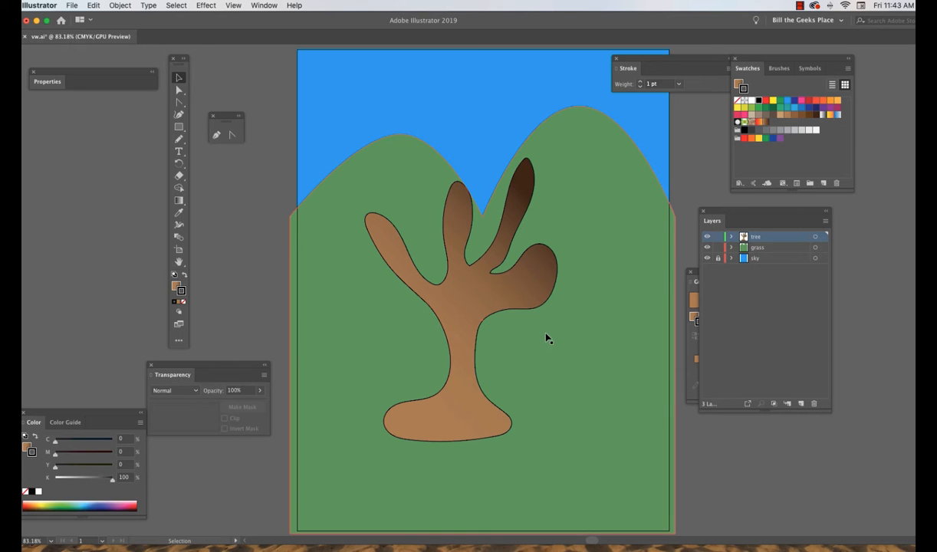
drag(465, 299, 532, 334)
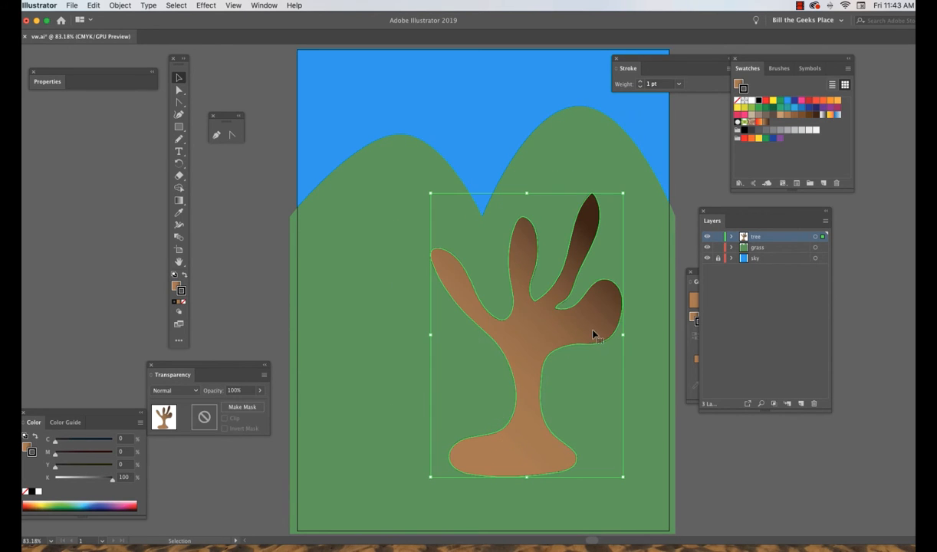
click(259, 179)
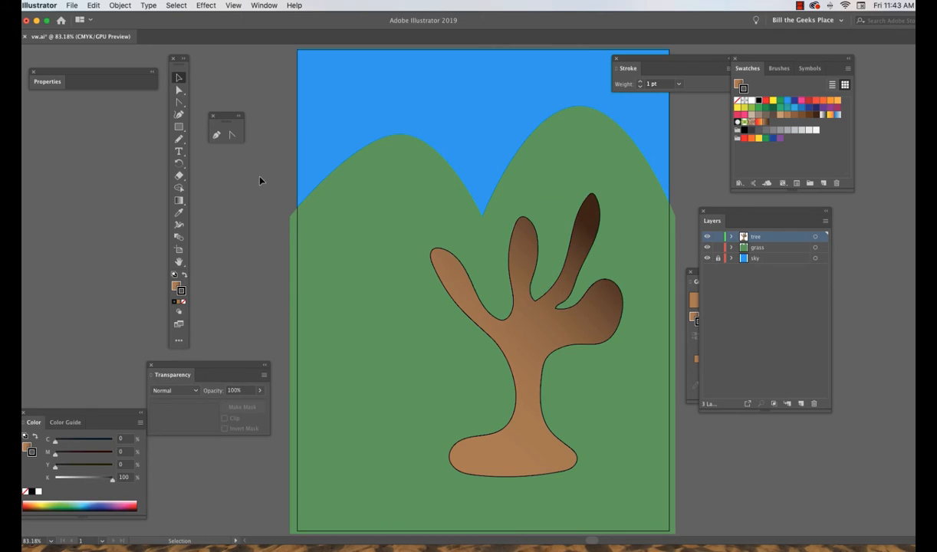
- Uncover the gradient settings behind the layer list and bring up the tree's fill gradient, leaving the tree deselected
click(178, 141)
drag(722, 215, 866, 256)
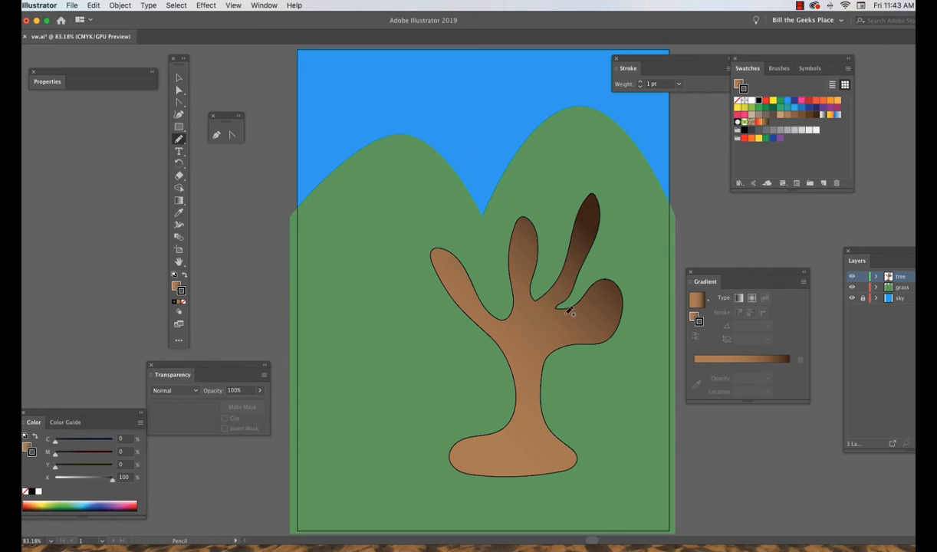
click(178, 79)
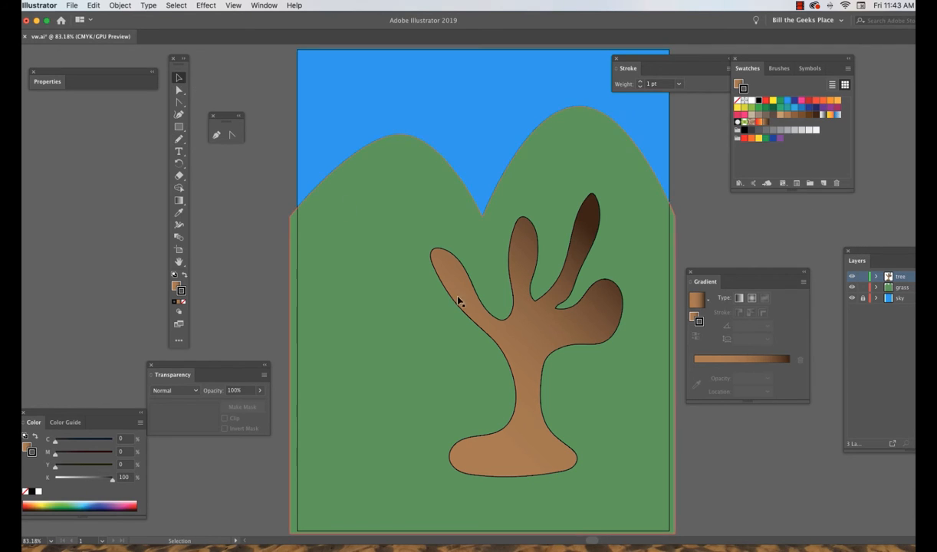
click(531, 332)
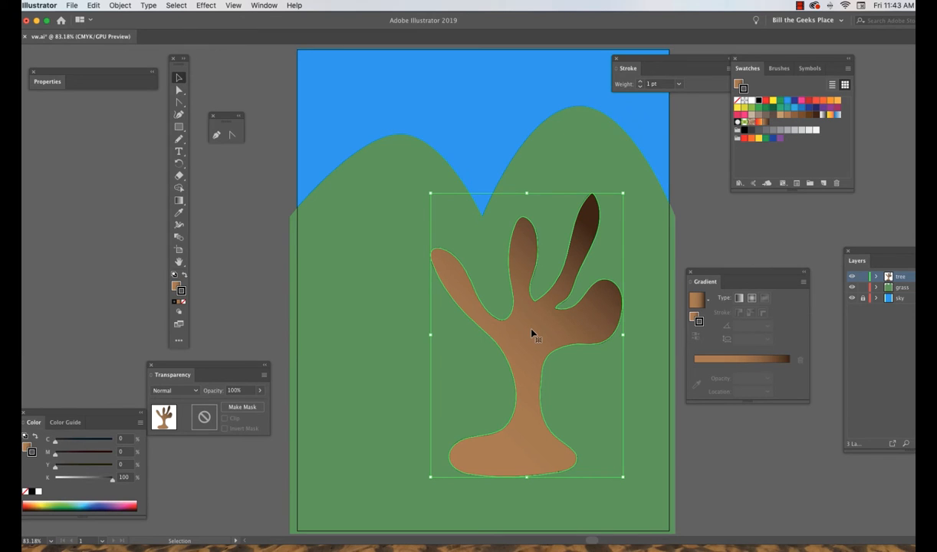
click(178, 202)
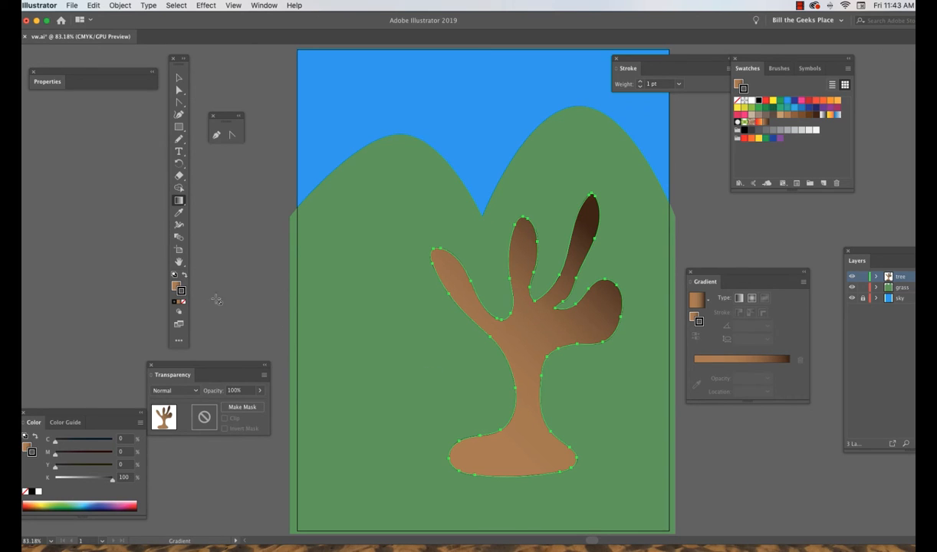
click(177, 287)
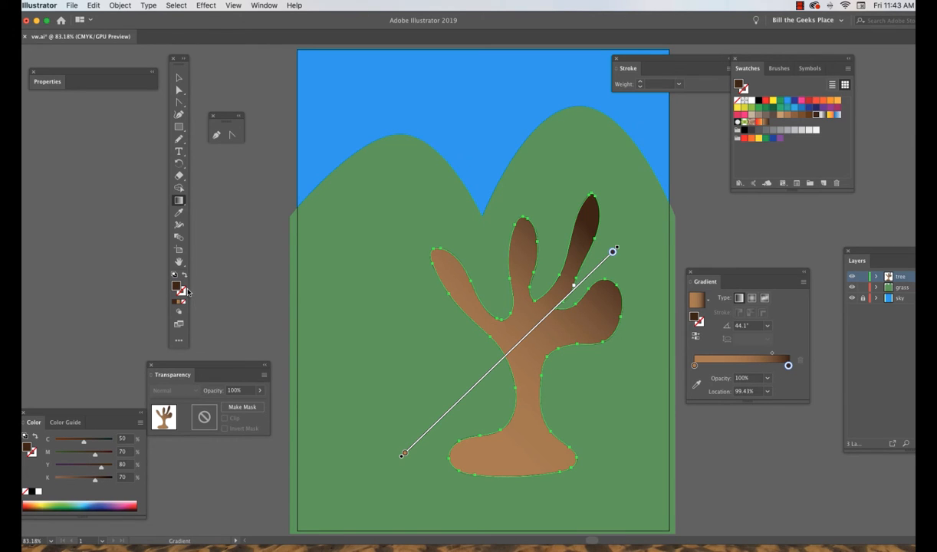
click(179, 78)
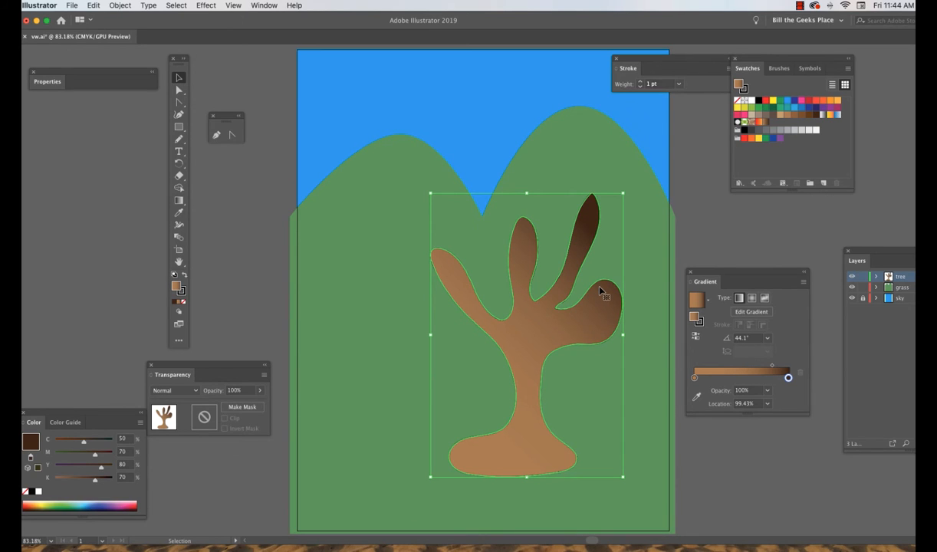
click(240, 252)
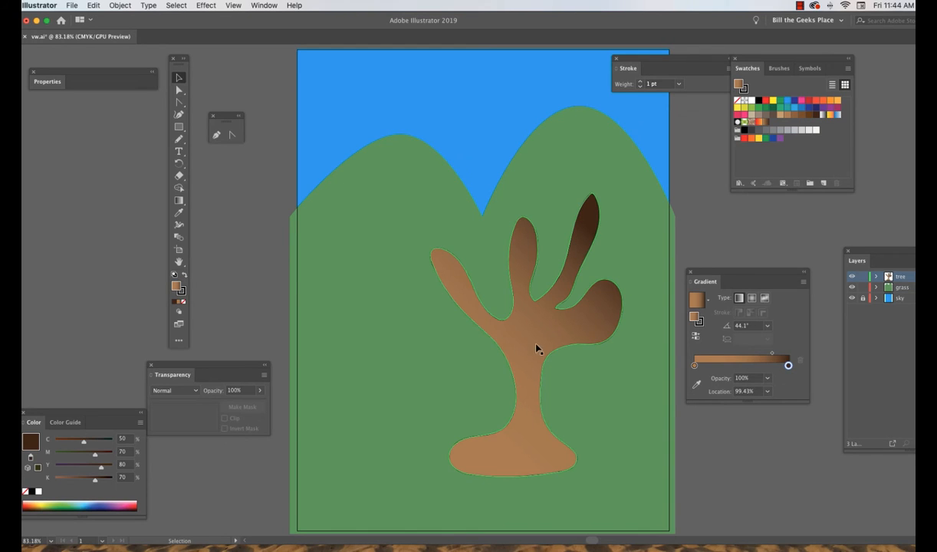
- Recolour the gradient's light starting stop to green (C 75, M 0, Y 100, K 0) and save the gradient as a swatch named leaveGreen
click(759, 108)
drag(695, 366, 695, 365)
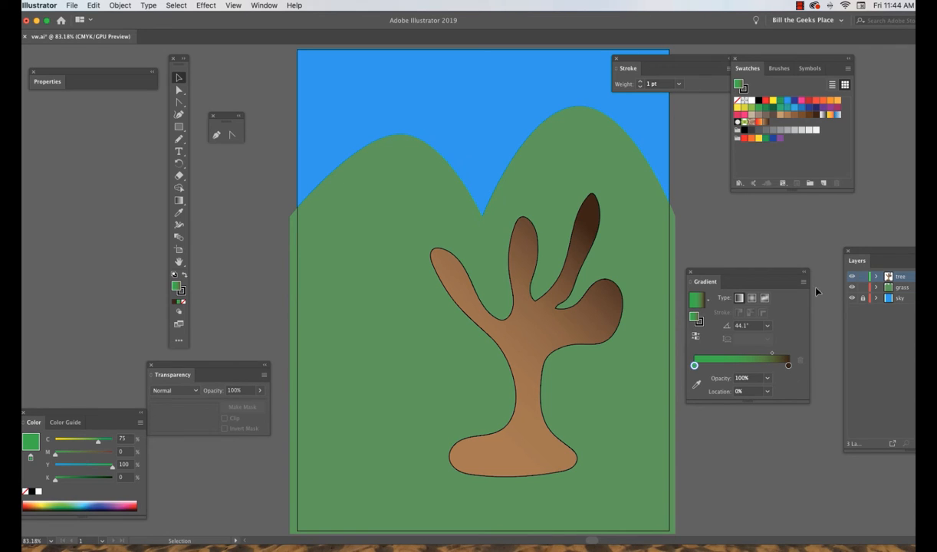
click(823, 184)
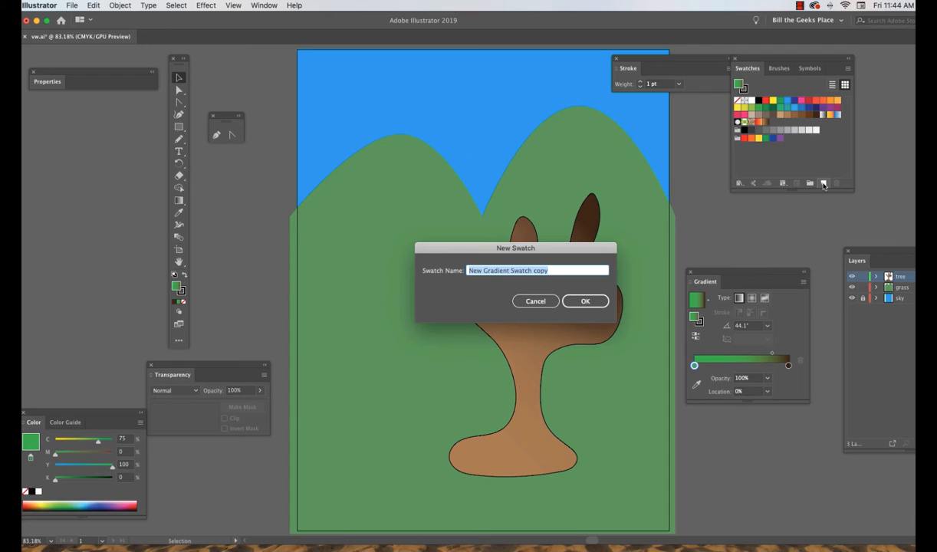
text(t)
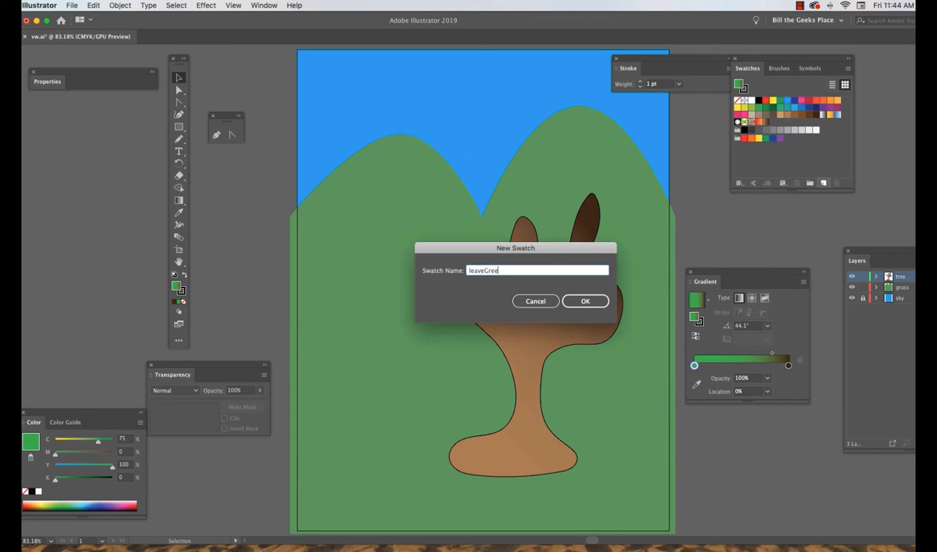
click(579, 301)
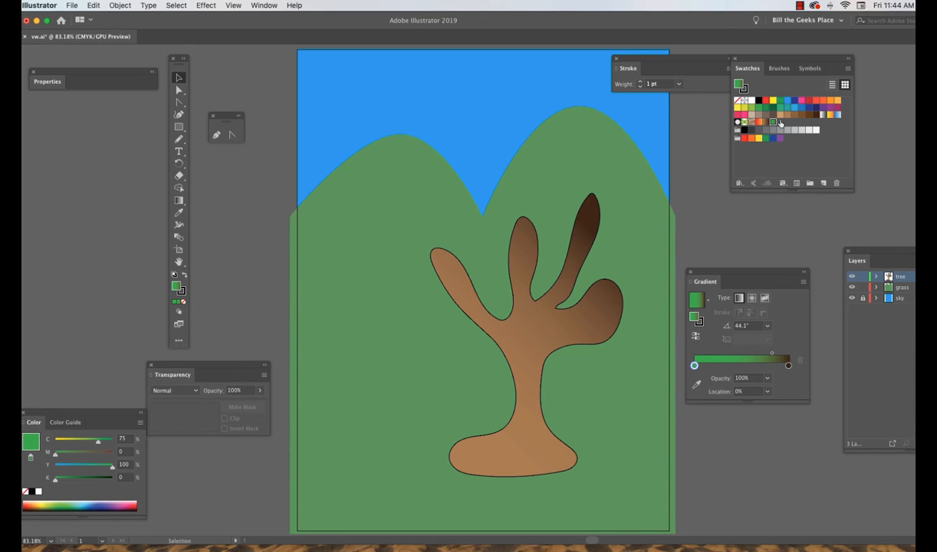
- Draw a small freehand leaf cluster beside the tree, fill it with leaveGreen, and angle its gradient at about -19°
click(179, 138)
mouse_move(394, 268)
mouse_down()
mouse_move(371, 261)
mouse_move(361, 268)
mouse_move(375, 274)
mouse_move(361, 290)
mouse_move(375, 283)
mouse_move(375, 305)
mouse_move(385, 299)
mouse_move(383, 286)
mouse_move(402, 288)
mouse_move(390, 264)
mouse_up()
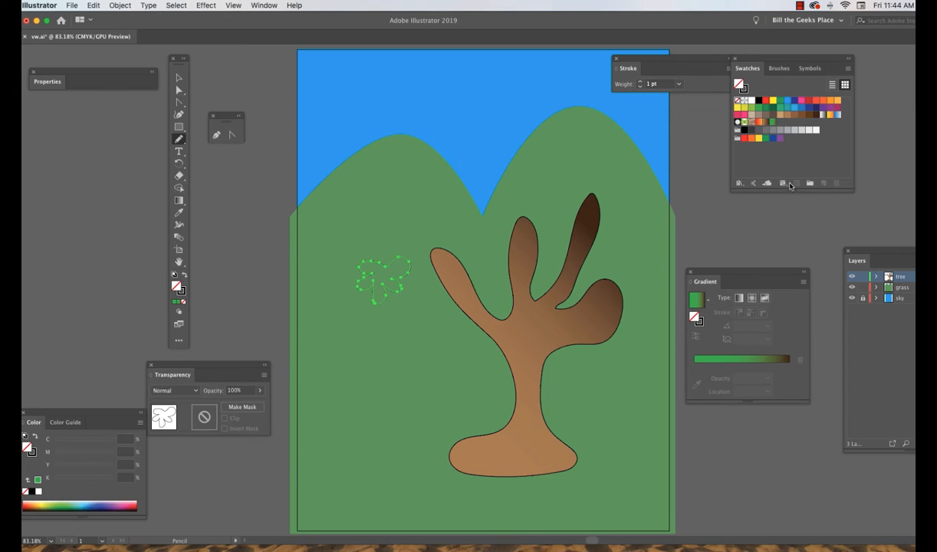
click(773, 123)
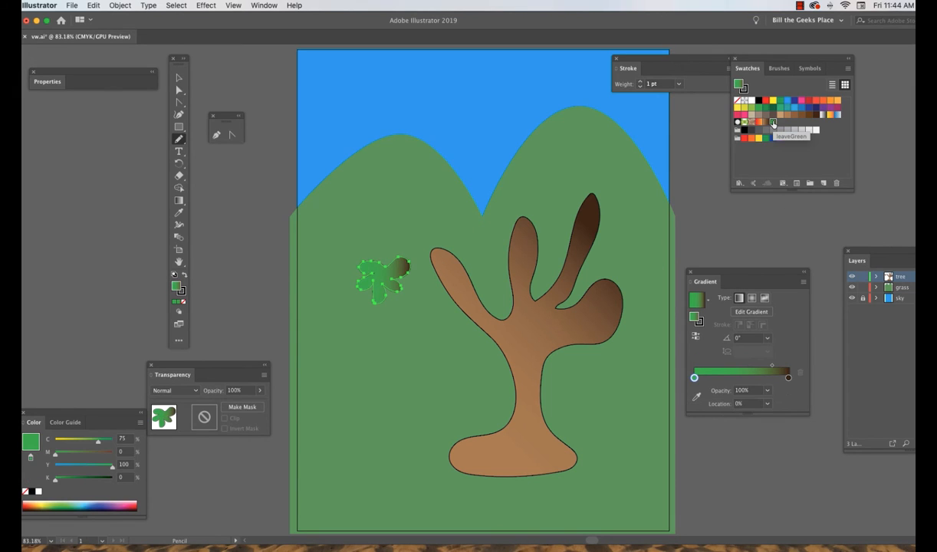
click(179, 202)
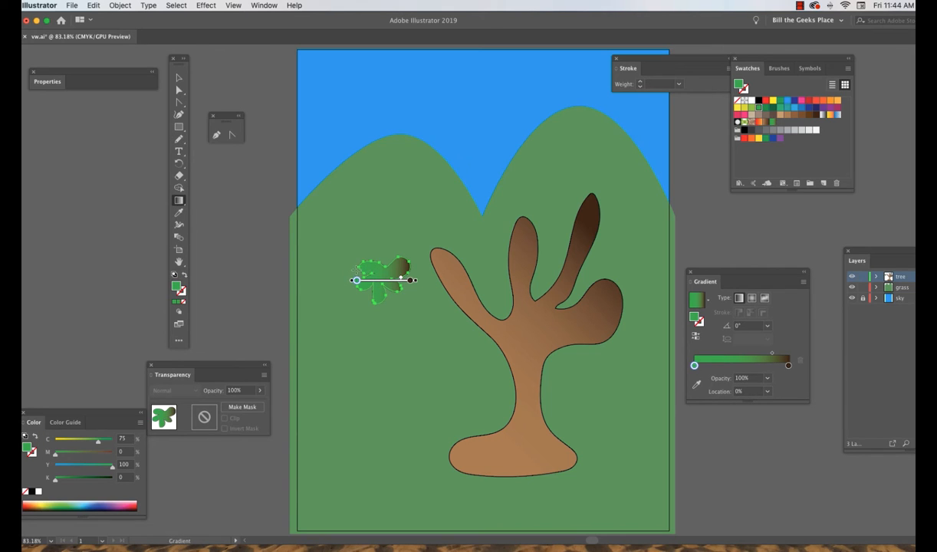
drag(354, 270, 400, 285)
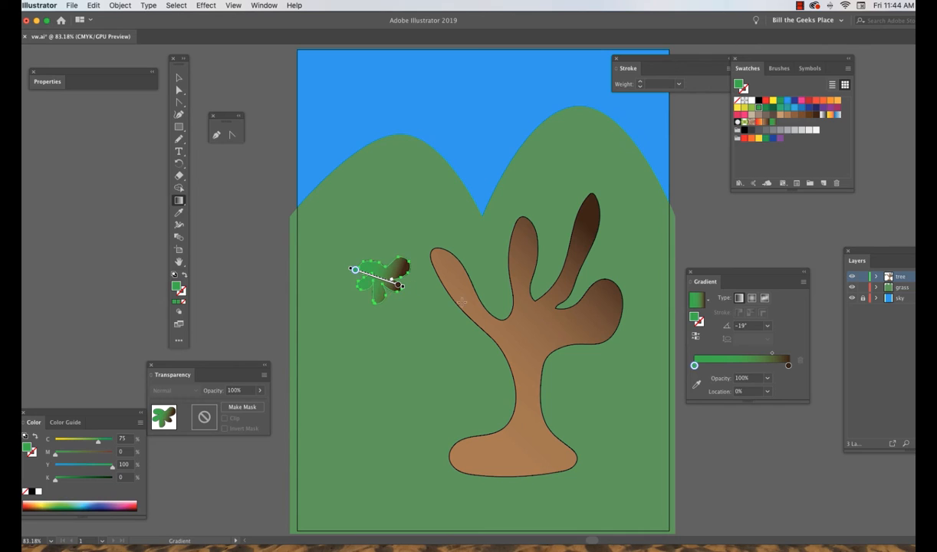
- Duplicate the leaf cluster into three overlapping copies and gather them on the hill just beyond the outermost branch
click(178, 78)
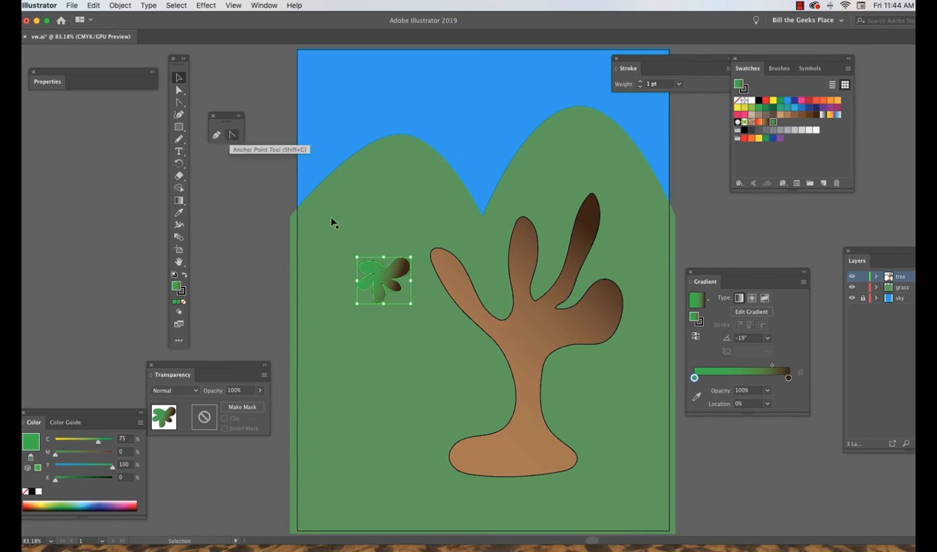
drag(376, 279, 457, 243)
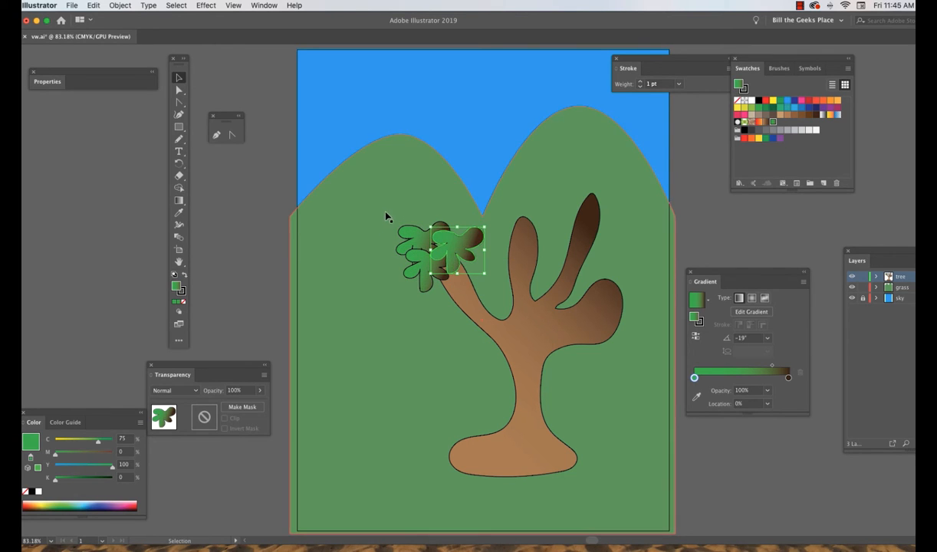
click(528, 398)
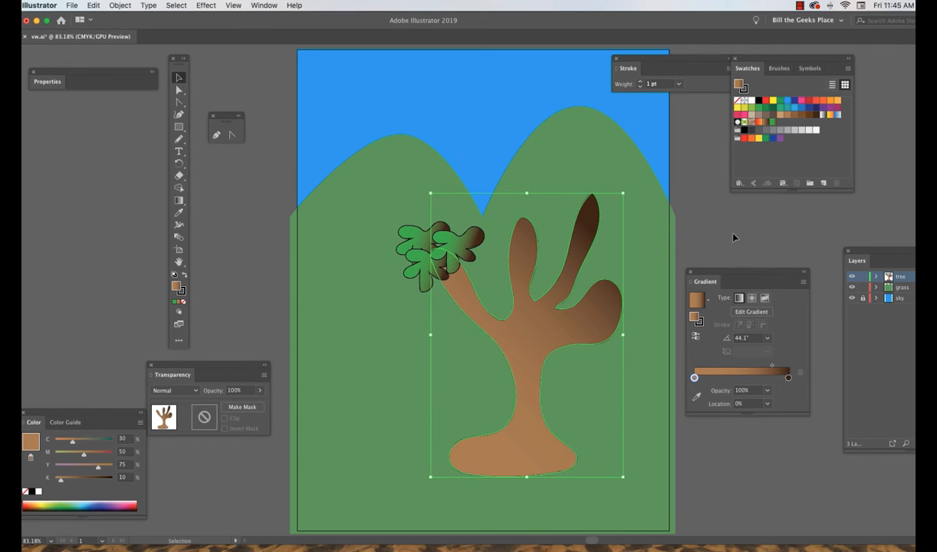
click(699, 221)
drag(463, 245, 358, 247)
- Undo the accidental move of the hills and lock the grass layer
drag(335, 216, 370, 289)
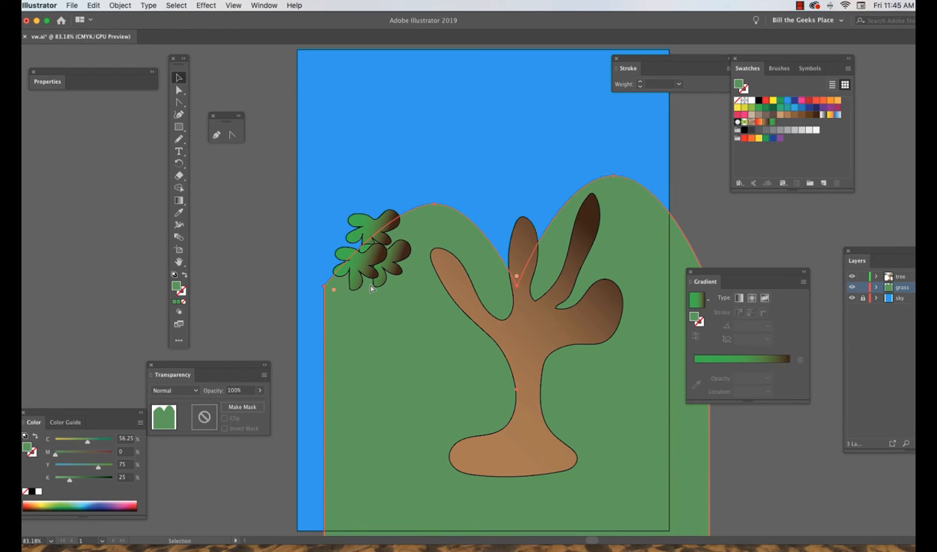
key(super+z)
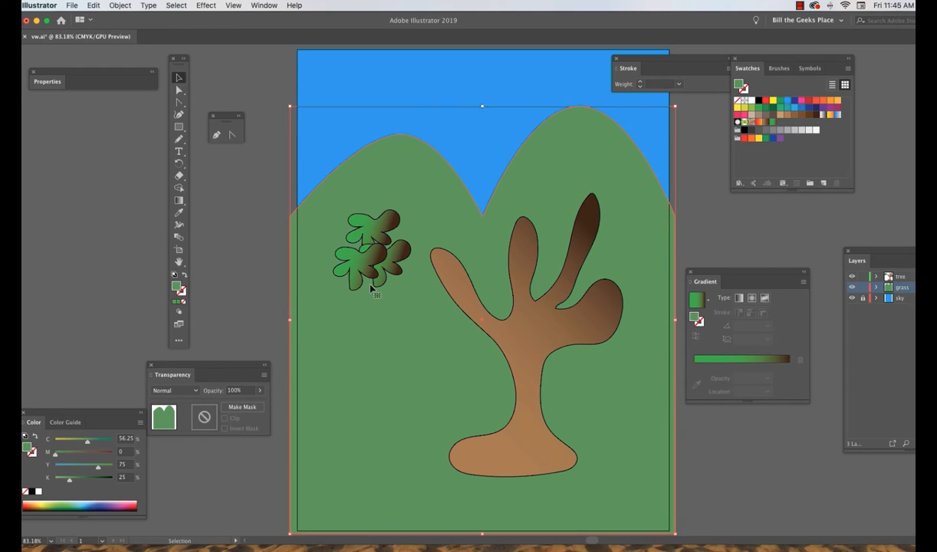
click(862, 287)
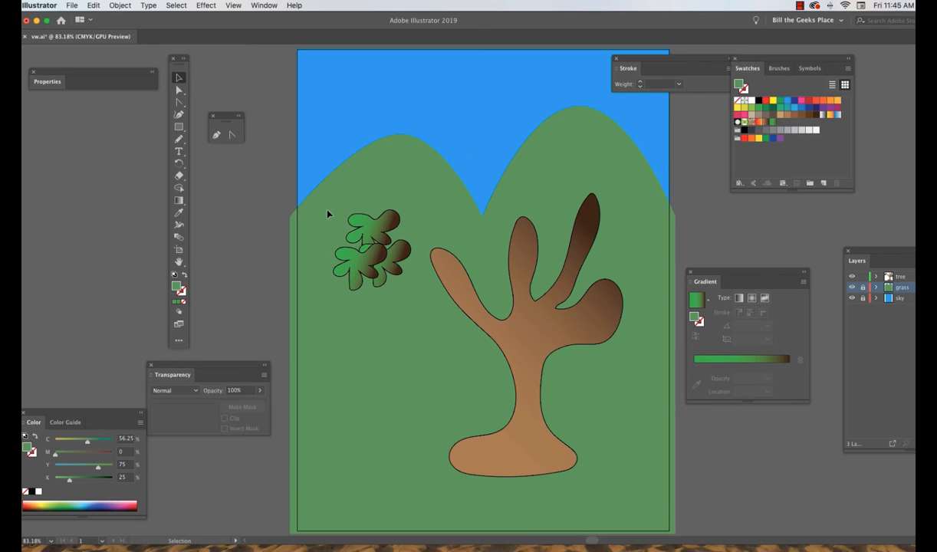
- Select the three overlapping leaf clusters together and copy them
drag(399, 291, 401, 290)
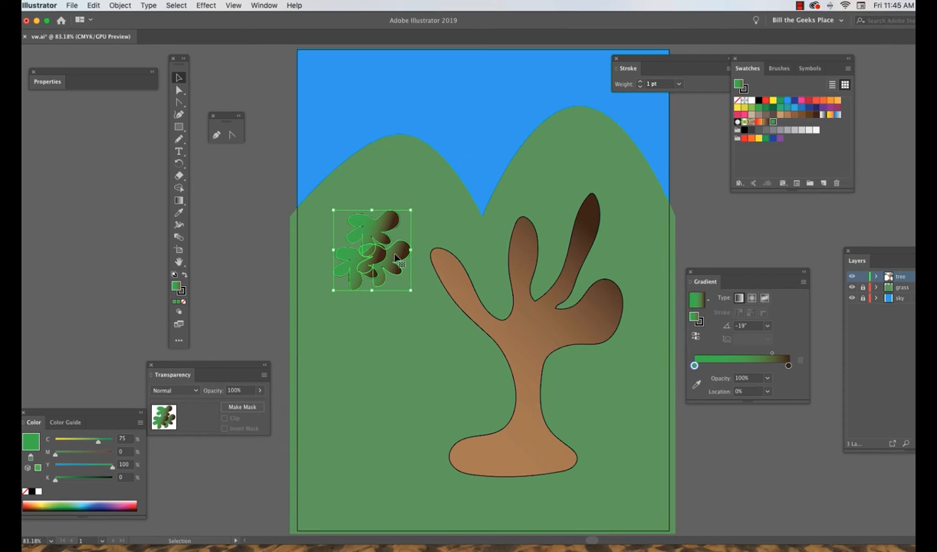
right_click(396, 257)
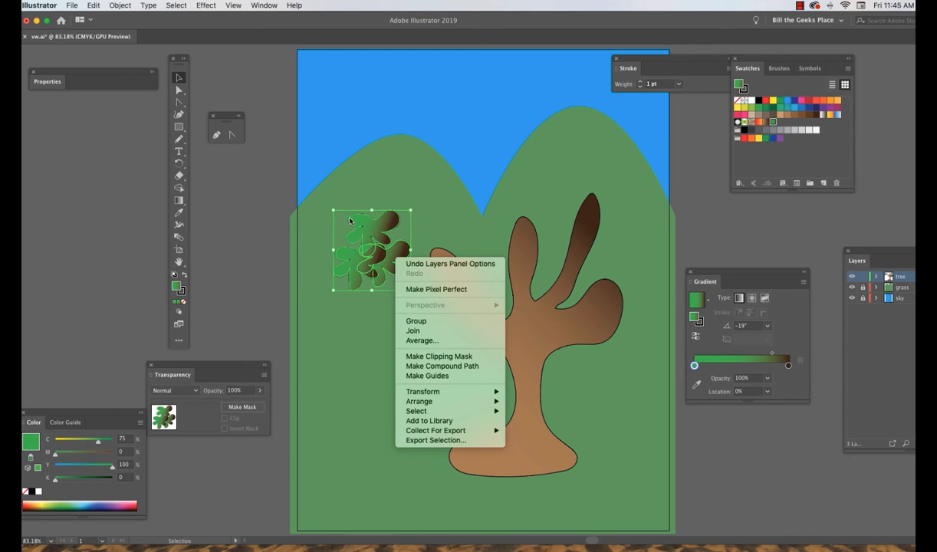
click(273, 151)
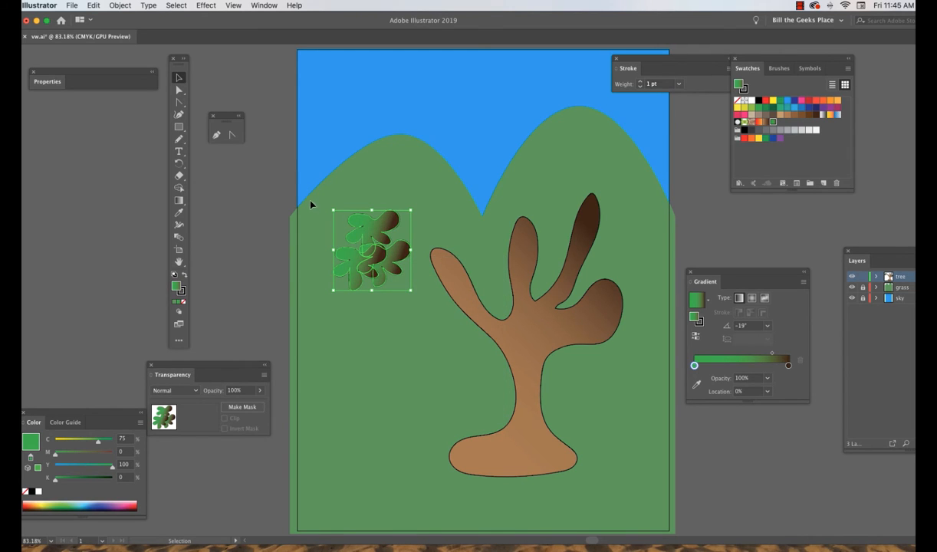
click(93, 6)
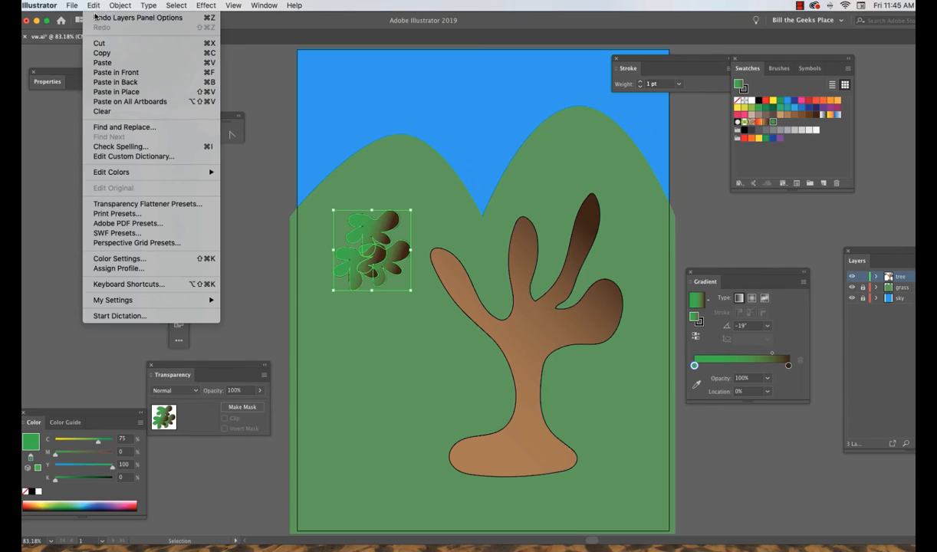
click(102, 53)
- Create a new layer above the tree layer and name it leaves
drag(902, 253, 878, 243)
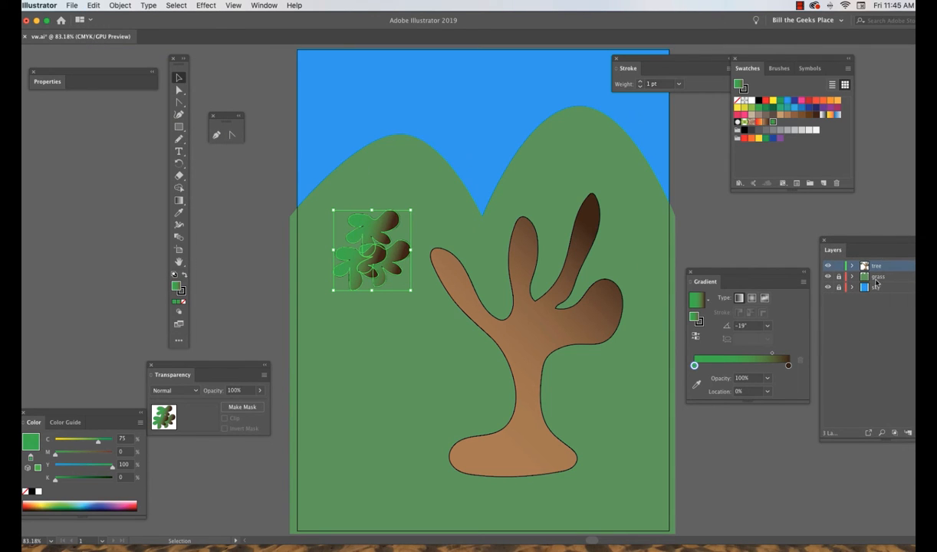
click(894, 432)
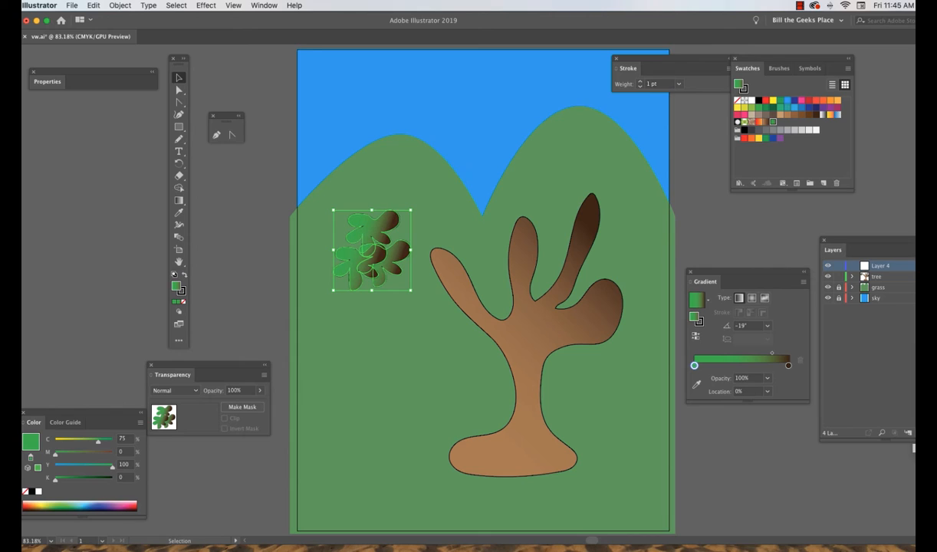
double_click(876, 265)
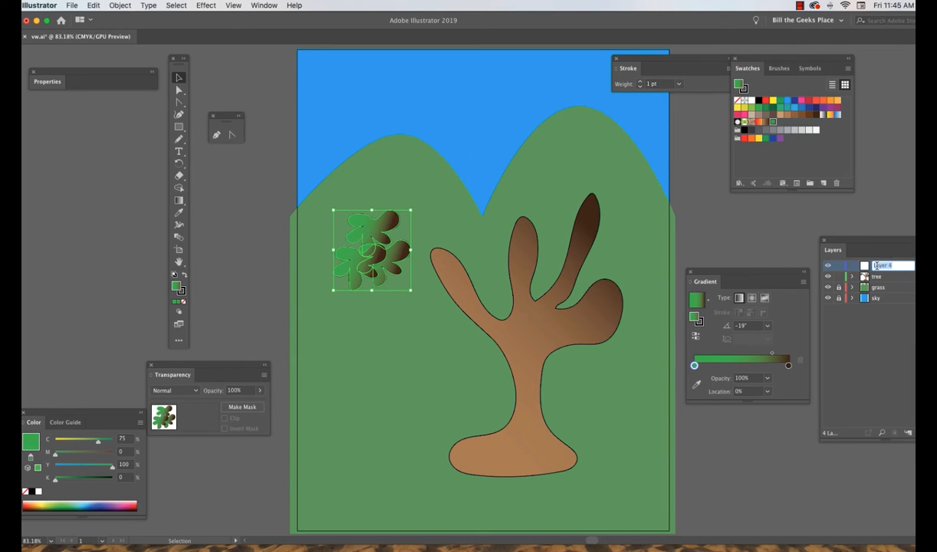
text(leaves)
key(Return)
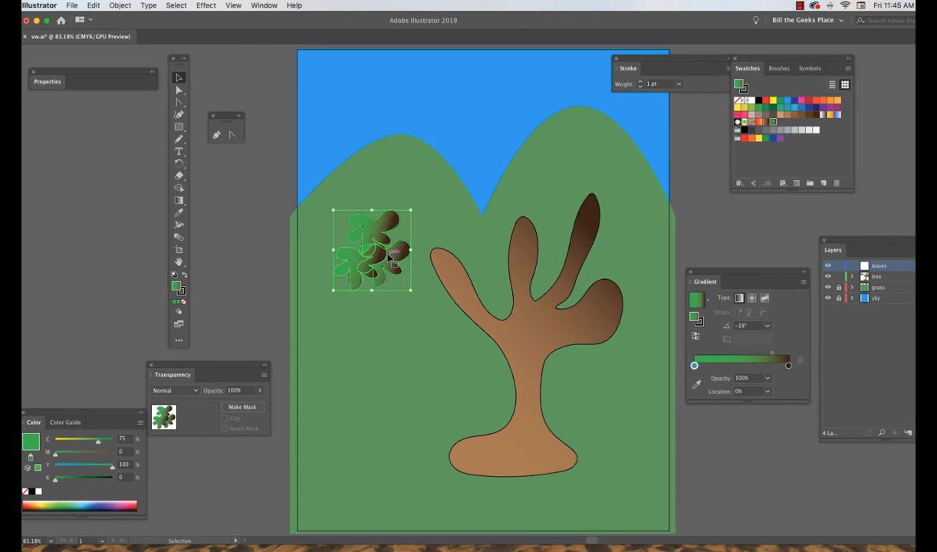
- Cut the three leaf clusters from the tree layer and paste them in place on the leaves layer
click(94, 6)
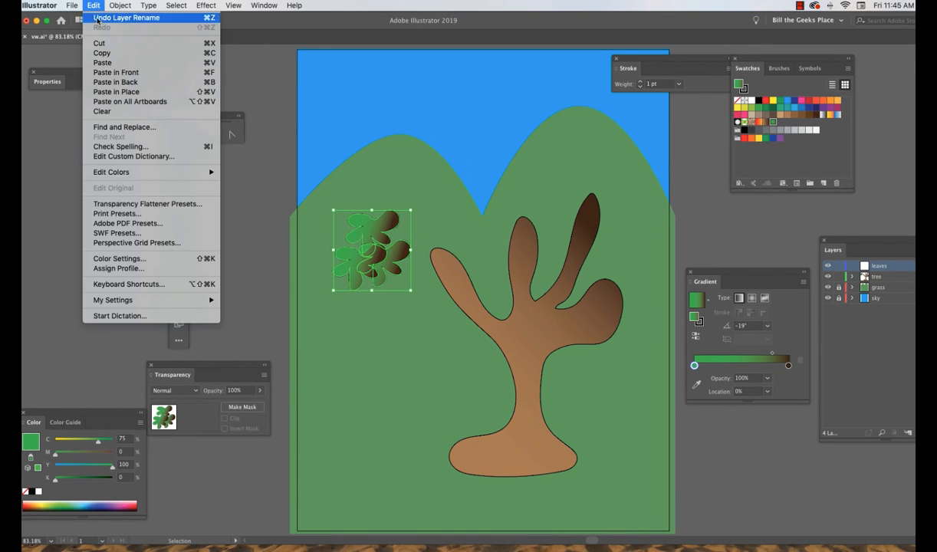
click(98, 41)
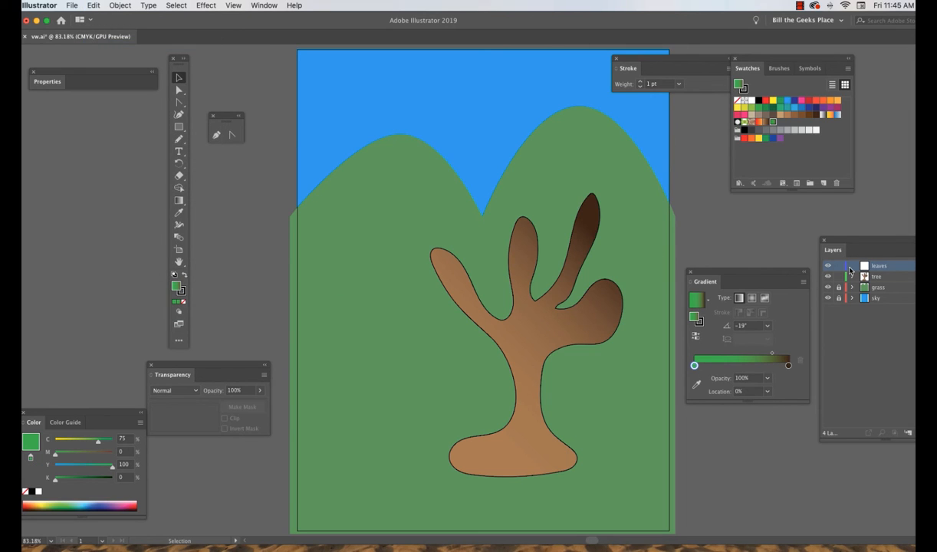
click(93, 5)
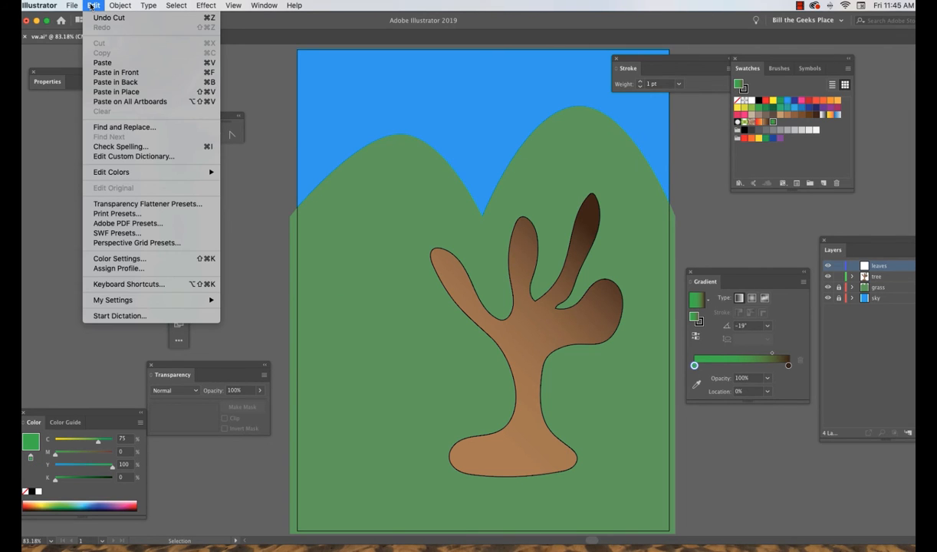
click(106, 92)
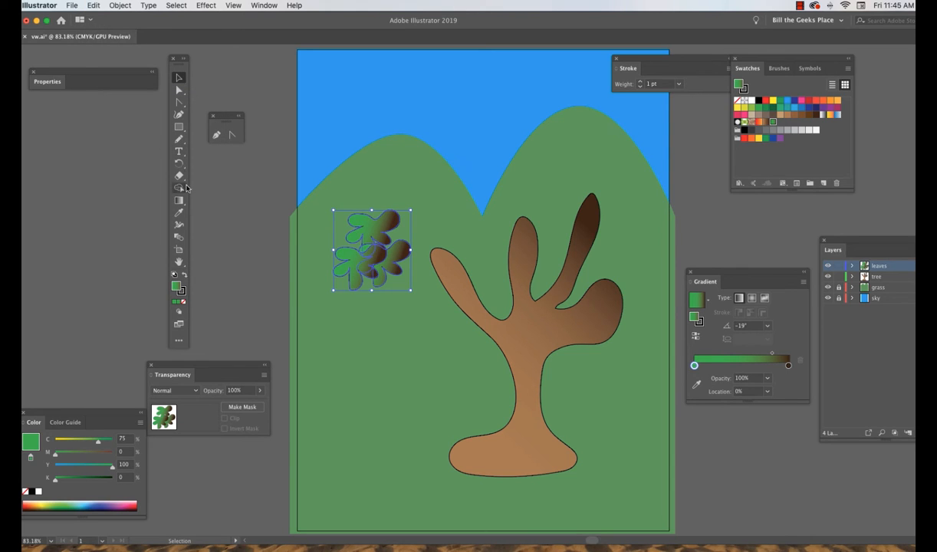
- Lock the tree layer and duplicate the leaf clusters, first into a larger bunch and then across all branches as a full crown
click(840, 277)
drag(400, 255, 427, 223)
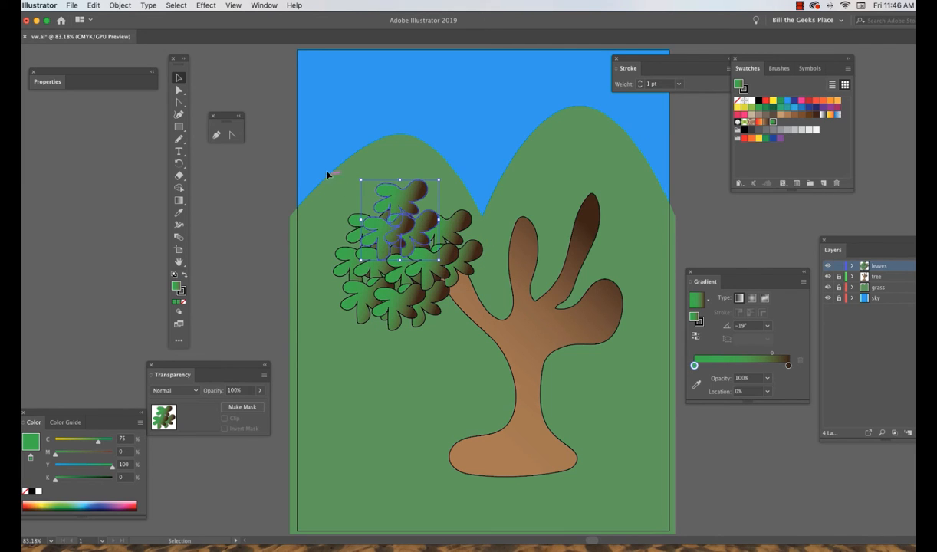
drag(314, 163, 496, 338)
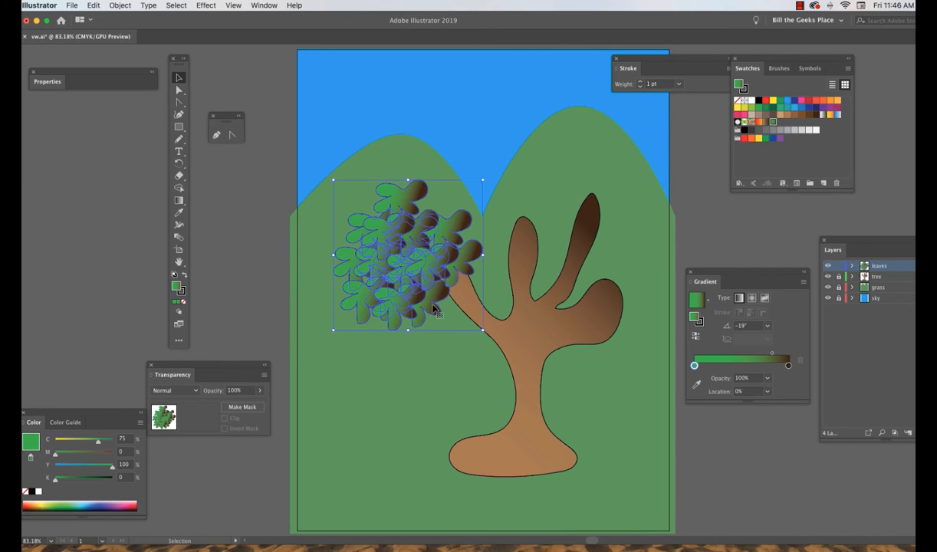
drag(416, 298, 415, 274)
mouse_move(414, 274)
mouse_down()
mouse_move(485, 234)
mouse_move(464, 224)
mouse_move(564, 218)
mouse_move(629, 275)
mouse_move(625, 290)
mouse_move(635, 278)
mouse_move(612, 283)
mouse_up()
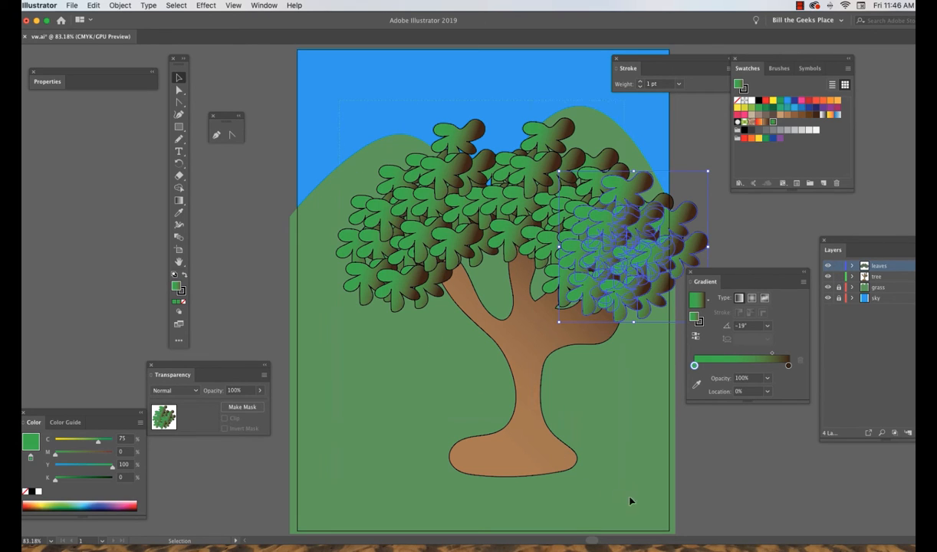
- Select the whole trunk and all its foliage and group them into one object
key(super+a)
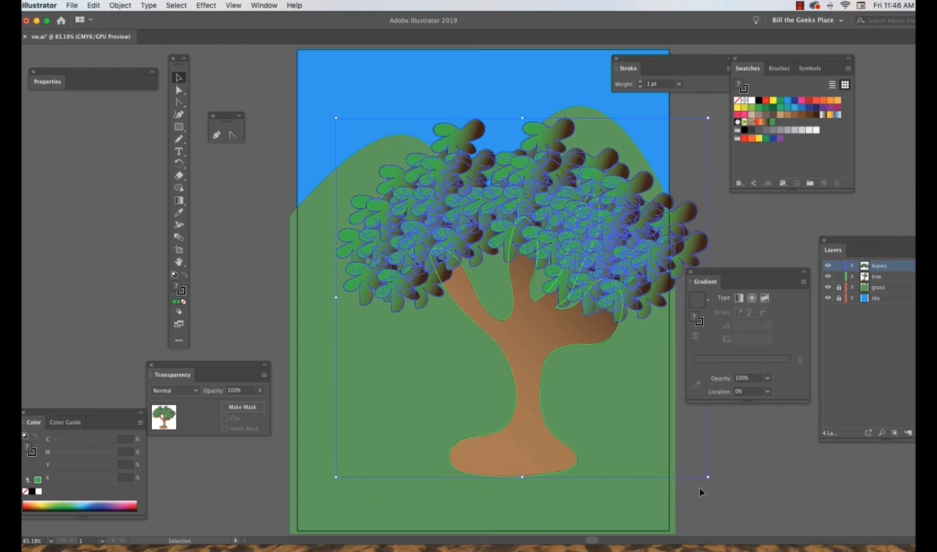
click(126, 6)
click(126, 43)
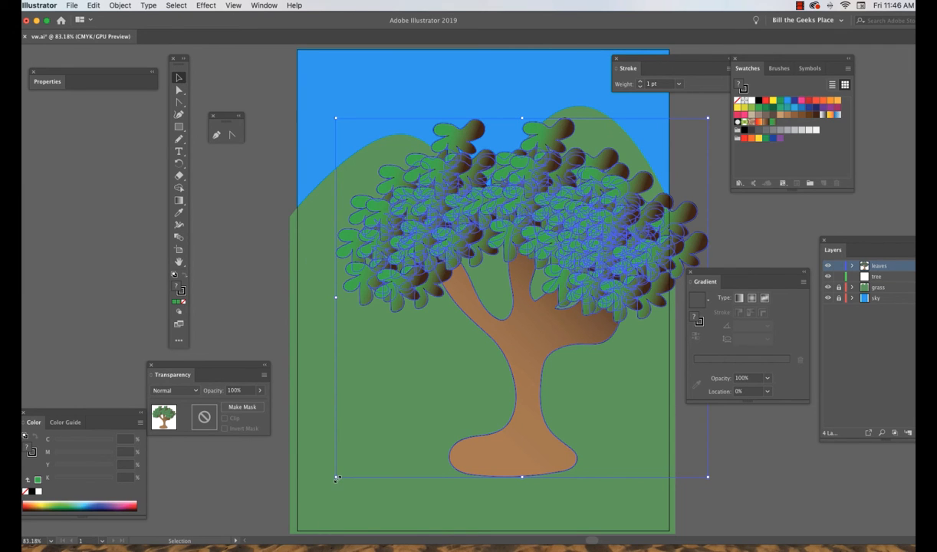
- Scale the grouped tree down to about half size and duplicate it into six overlapping trees spread across the hills
drag(336, 477, 536, 291)
drag(619, 272, 390, 371)
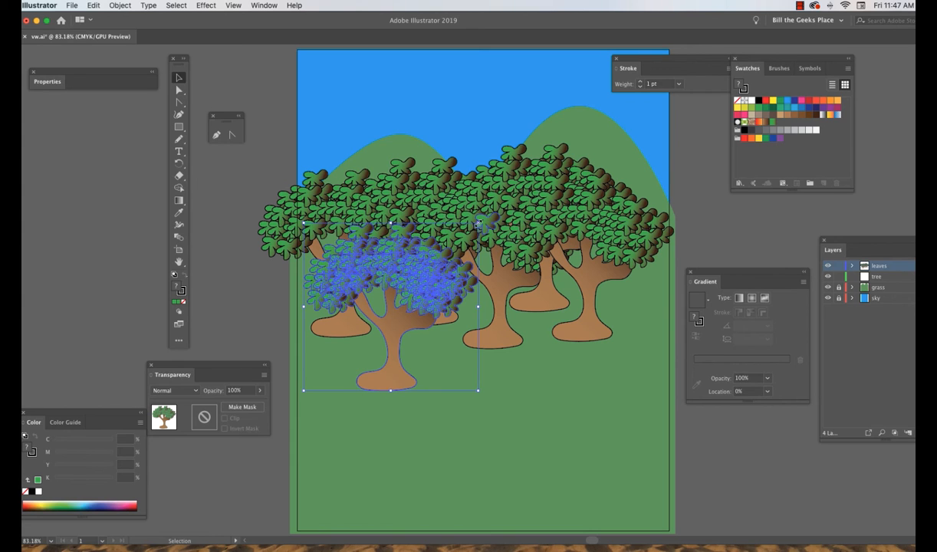
- Enlarge the frontmost tree by about a third, shift it slightly down and to the left, and deselect it
drag(478, 224, 539, 163)
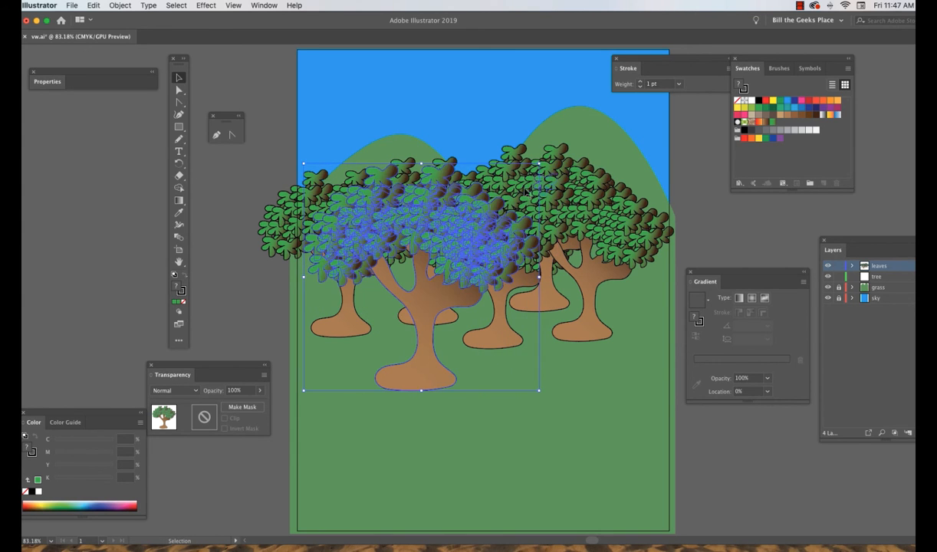
drag(411, 216, 398, 226)
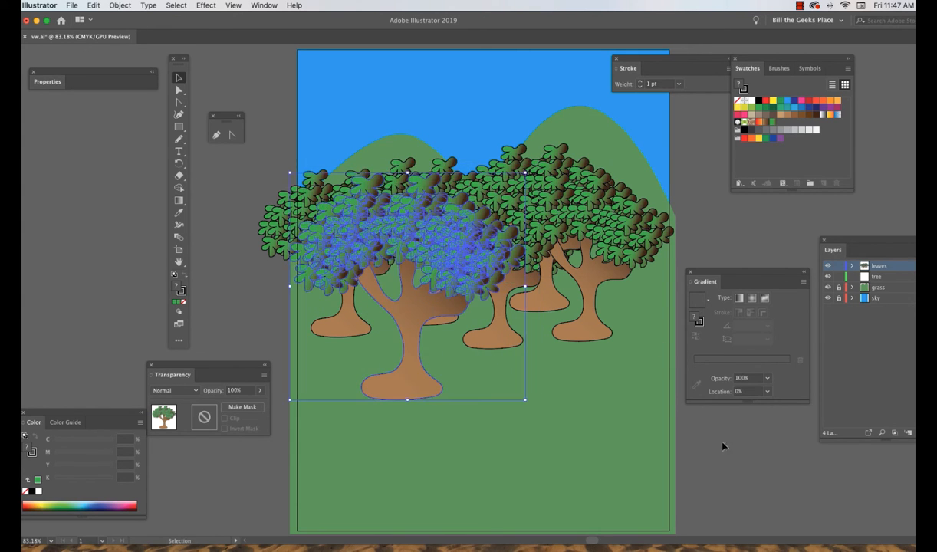
click(750, 497)
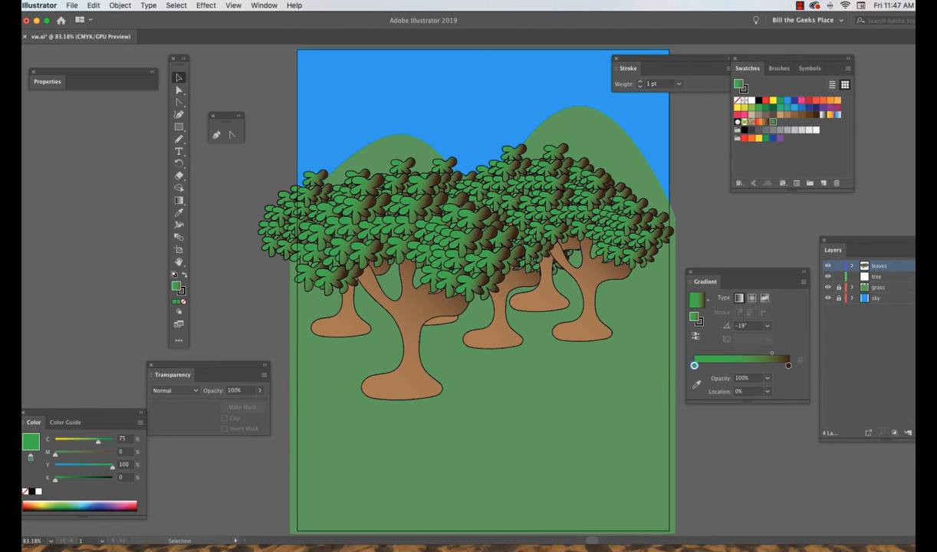
- Add a new layer named "car" above all the others and lock the leaves layer
key(super+l)
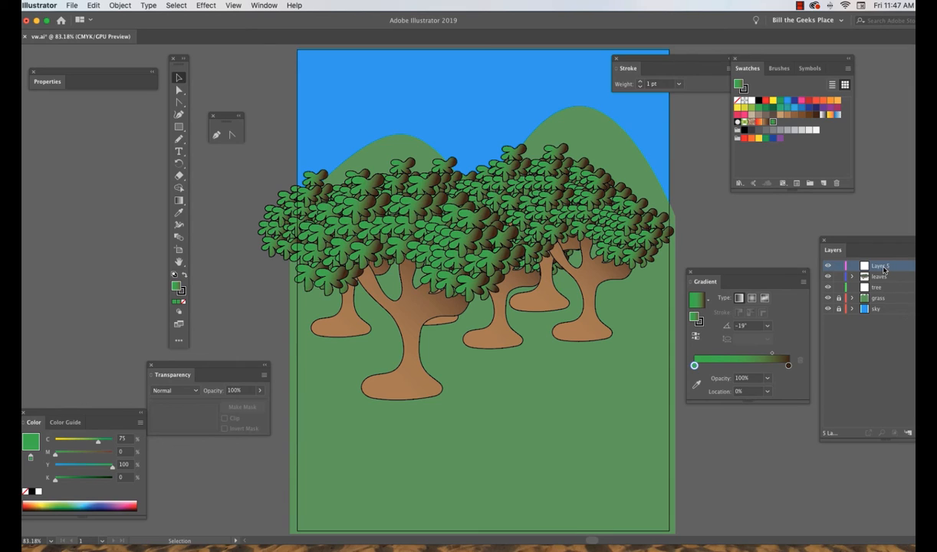
double_click(882, 266)
text(d)
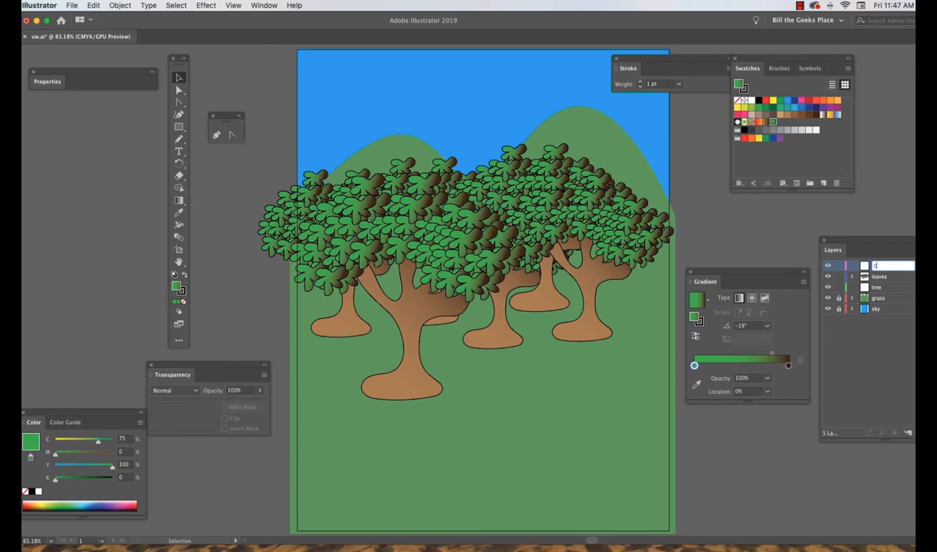
key(Return)
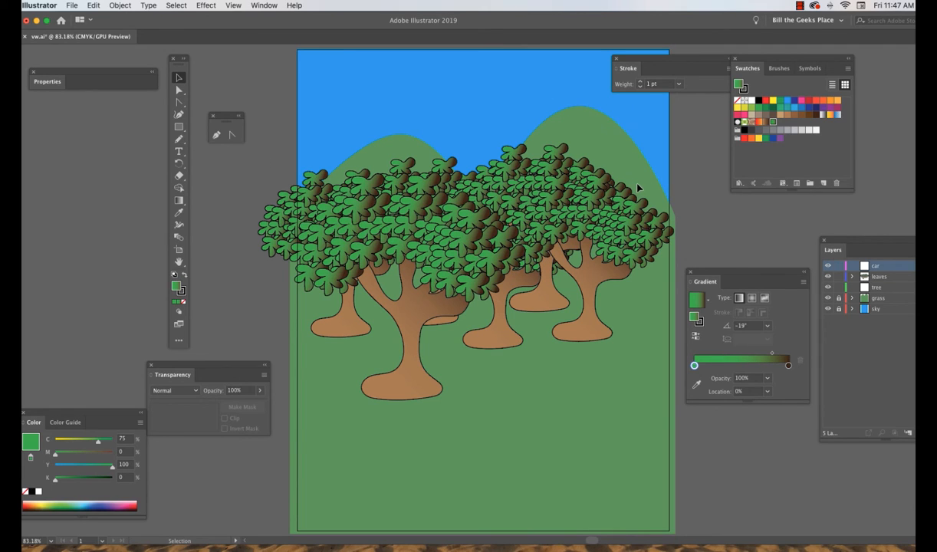
click(839, 276)
- Draw a narrow upright rectangle as a fence plank near the artboard's left edge, fill it with the treeBrown gradient, and deselect it
click(773, 102)
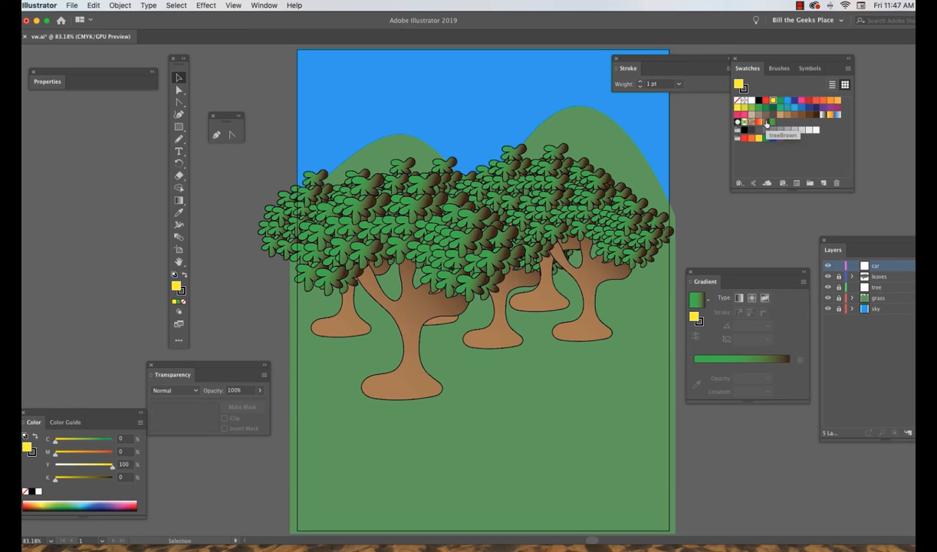
click(179, 127)
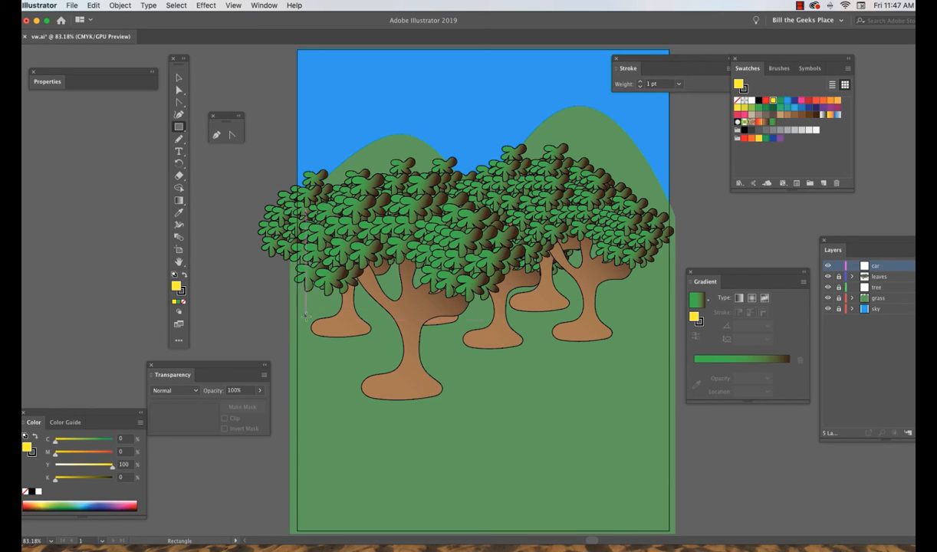
mouse_move(305, 320)
mouse_down()
mouse_move(318, 346)
mouse_move(319, 427)
mouse_up()
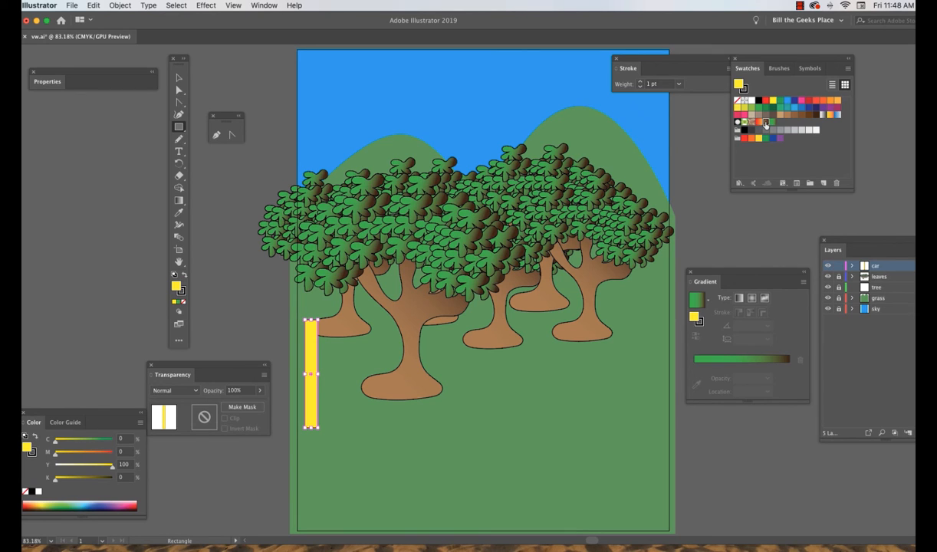
click(764, 124)
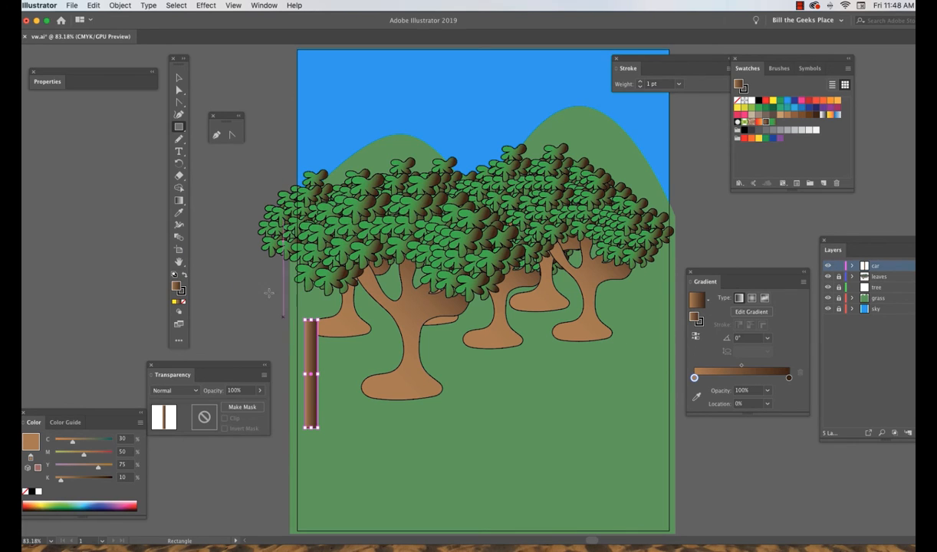
click(178, 77)
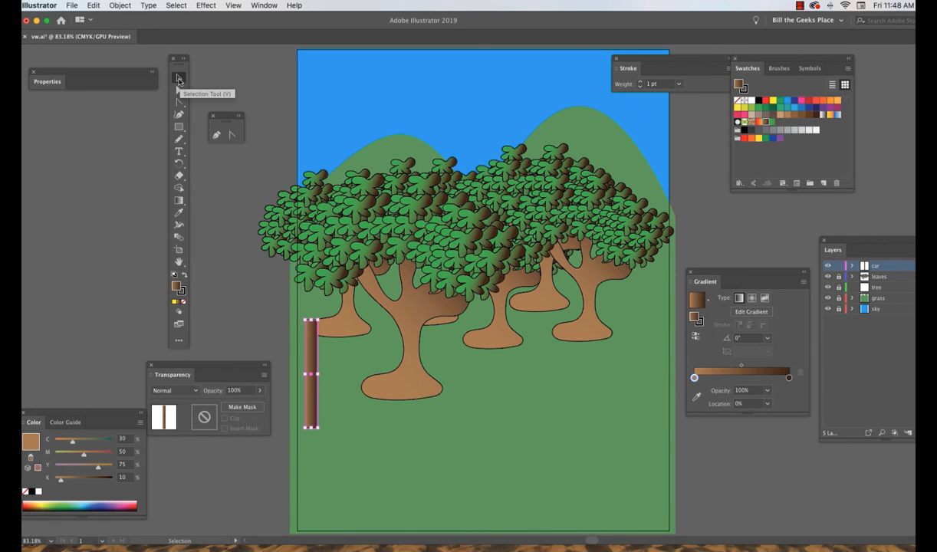
click(280, 124)
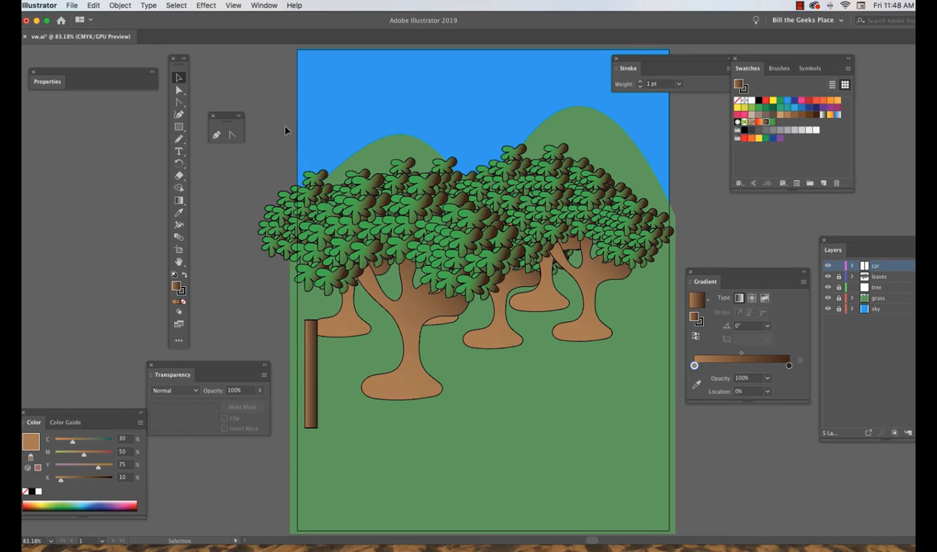
- Align the plank with the artboard's left edge and duplicate it side by side into a section of six planks
click(311, 387)
drag(311, 387, 317, 390)
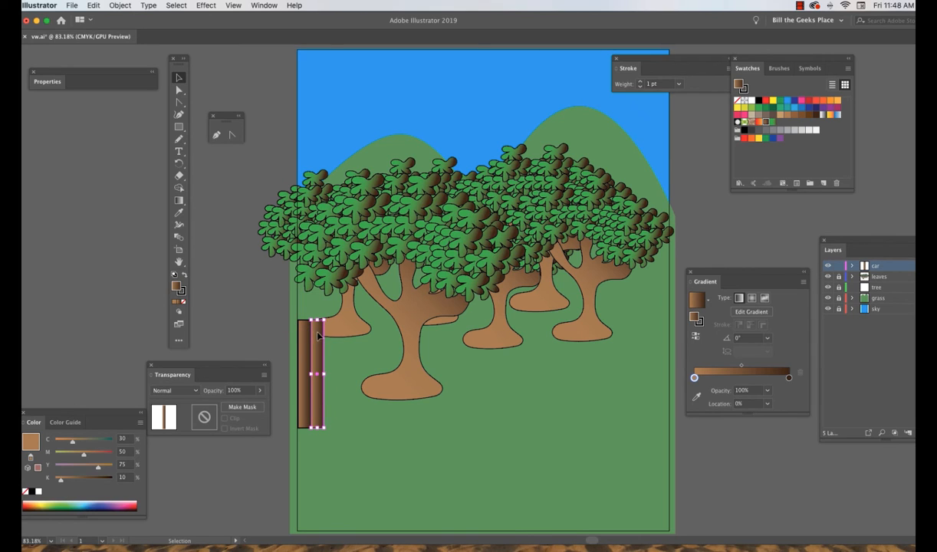
mouse_move(319, 336)
mouse_down()
mouse_move(342, 336)
mouse_move(331, 338)
mouse_up()
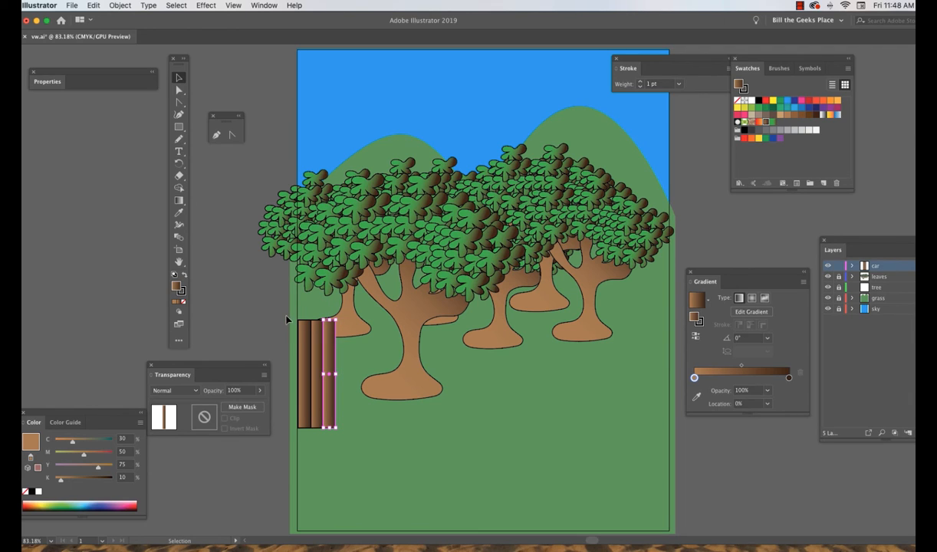
key(super+a)
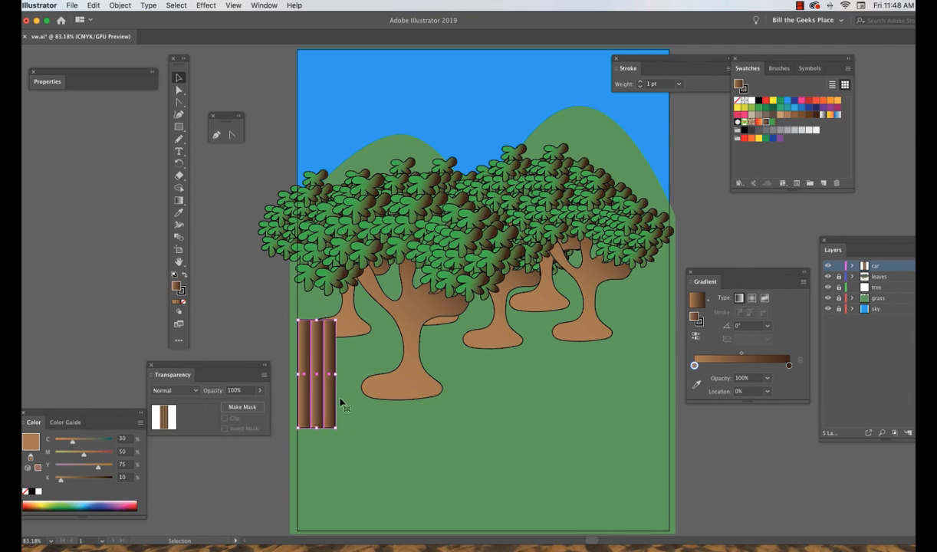
drag(320, 393, 359, 393)
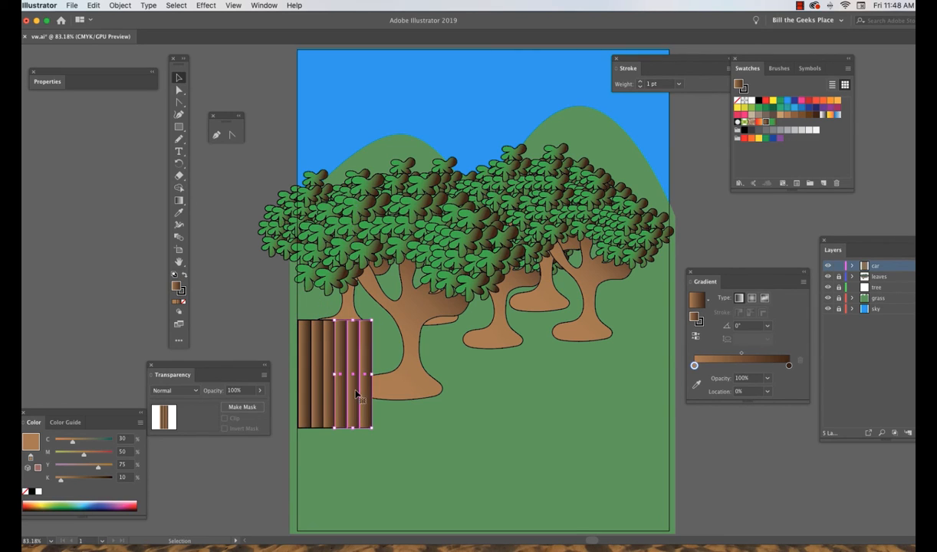
- Duplicate the plank section repeatedly until the fence spans the full artboard width, and deselect it
drag(291, 318, 394, 438)
drag(359, 400, 429, 398)
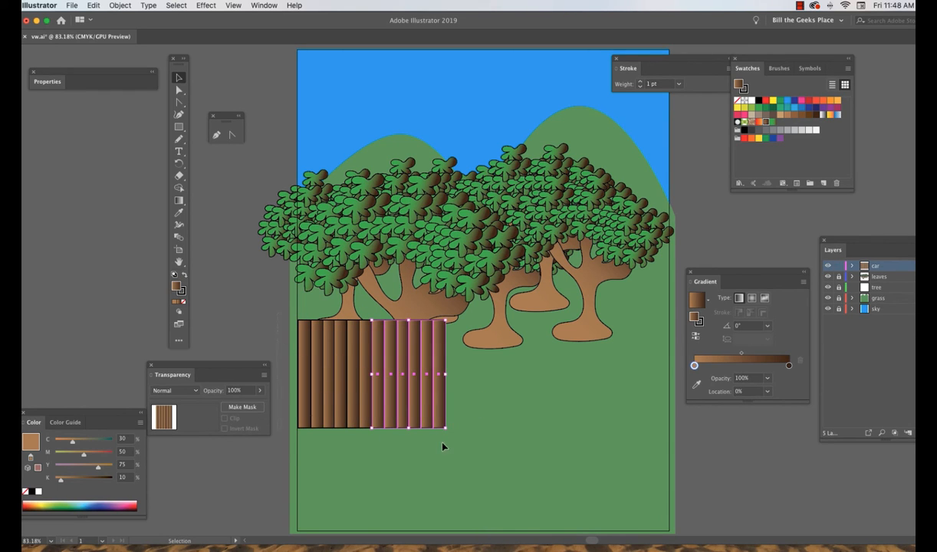
key(super+a)
drag(442, 399, 666, 399)
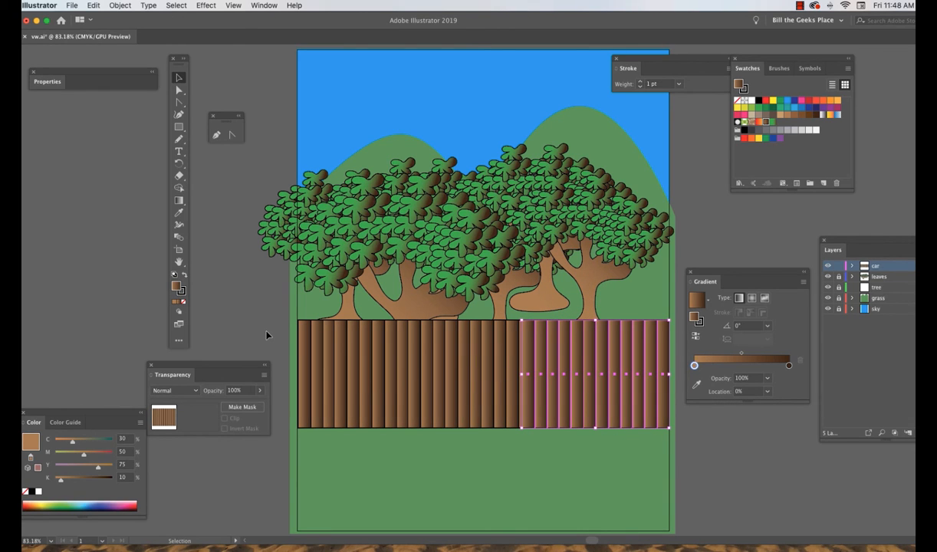
click(267, 335)
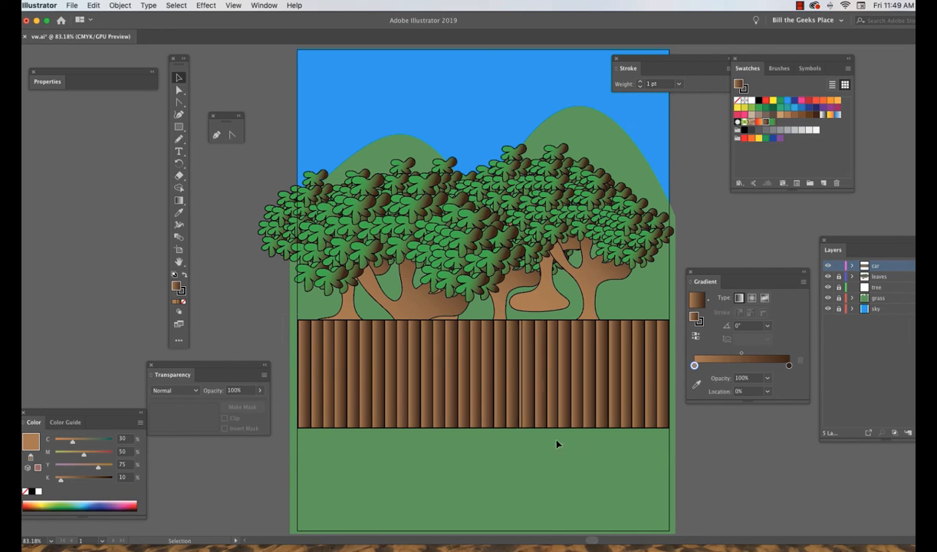
- Select all the fence planks, move them slightly down so more of the trunks shows, and deselect them
click(594, 408)
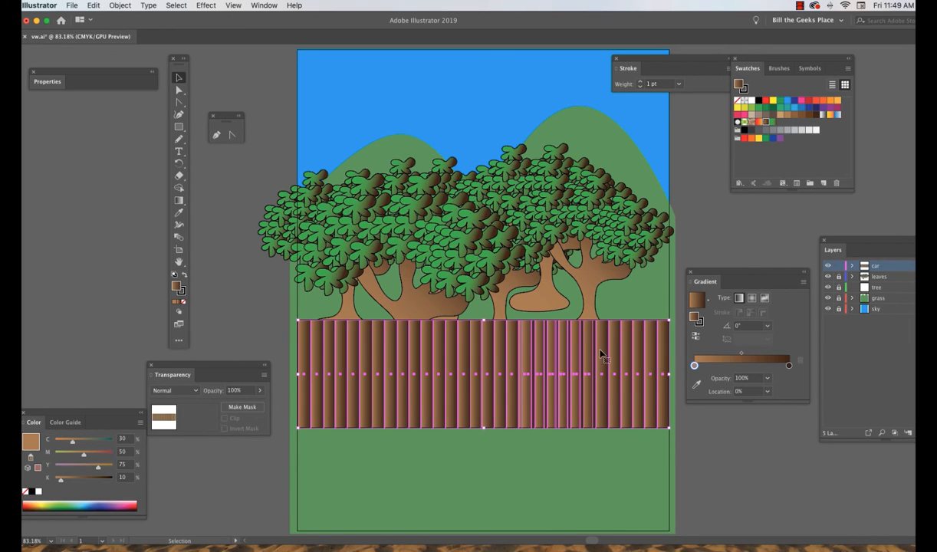
drag(600, 355, 600, 367)
click(261, 305)
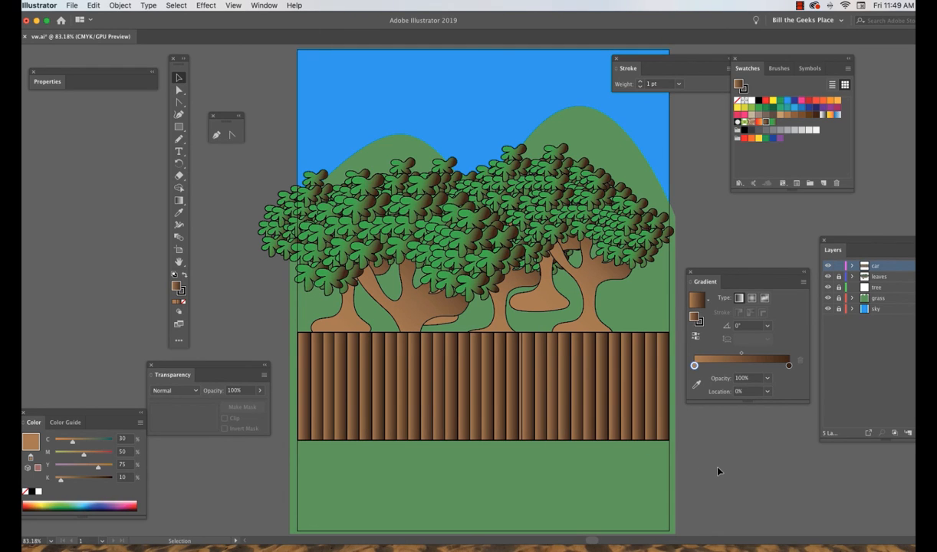
- Rename the layer holding the planks as "fince"
scroll(718, 468, up, 1)
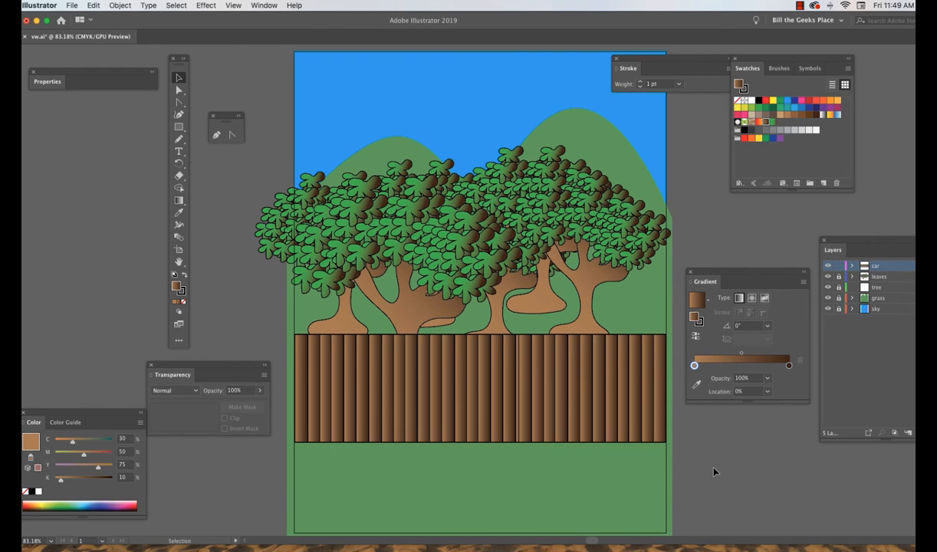
double_click(876, 266)
text(C)
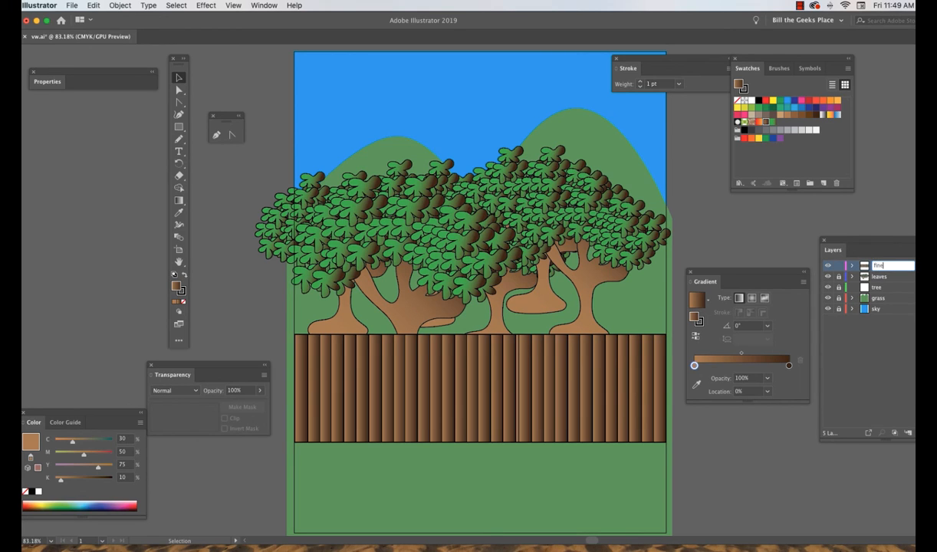
key(Return)
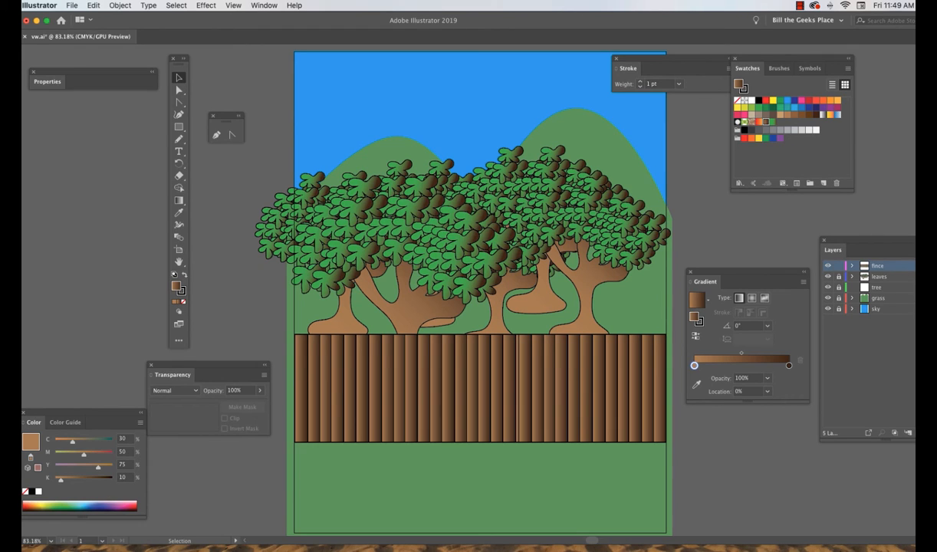
- Lock the plank layer and add a new top layer named "car"
key(super+l)
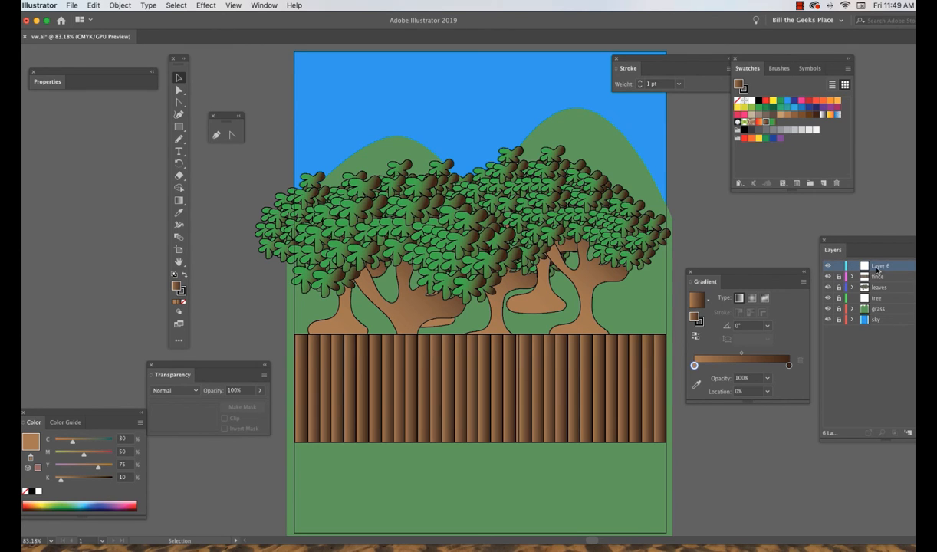
double_click(879, 265)
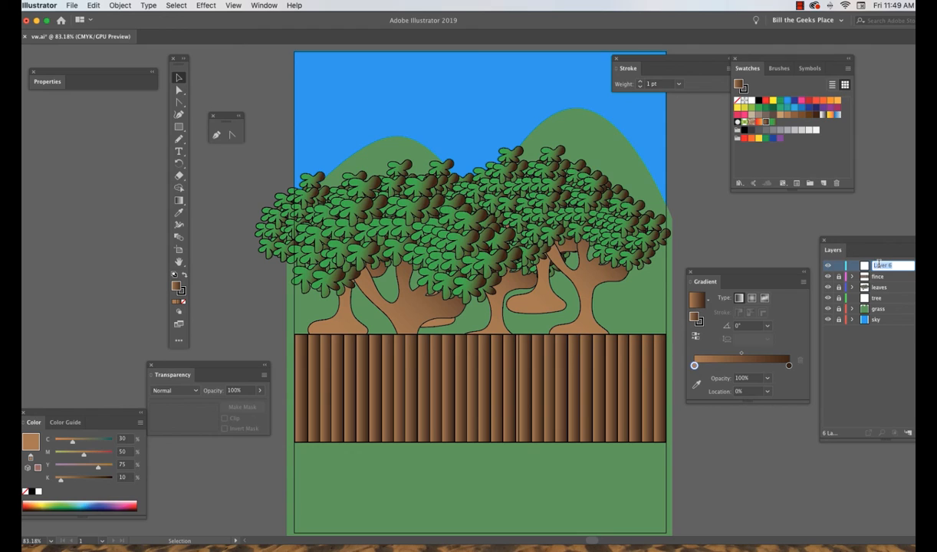
text(car)
key(Return)
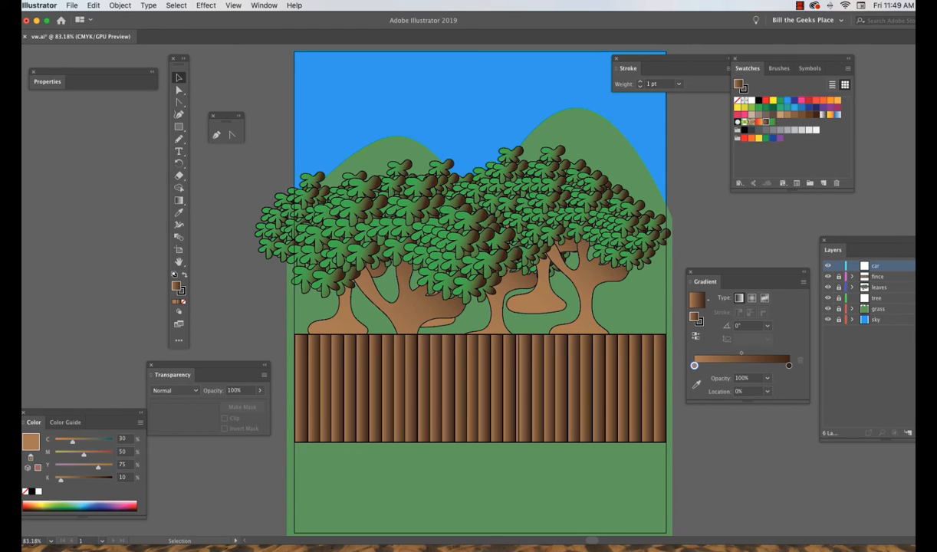
- Draw a wide yellow rectangle as the car body over the fence's lower right part, about 70% of the artboard's width, and deselect it
click(773, 102)
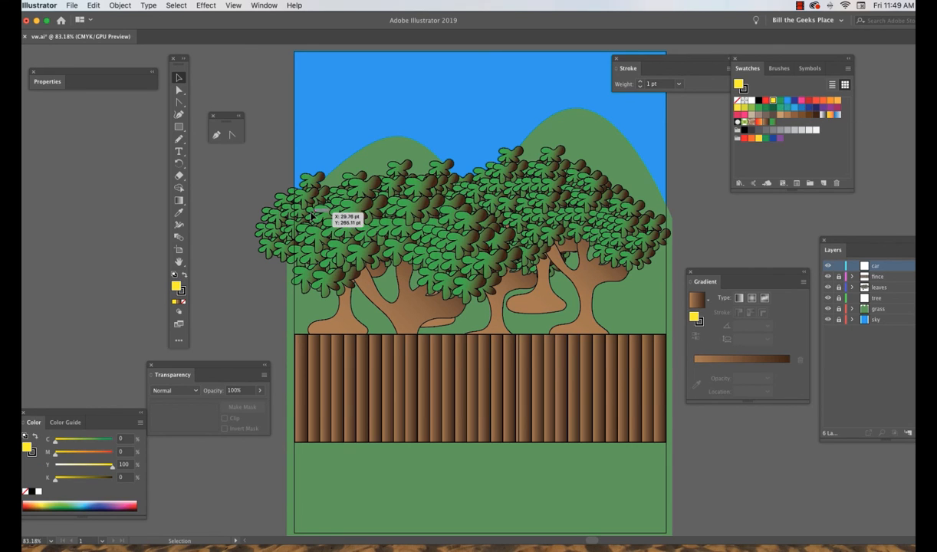
click(179, 127)
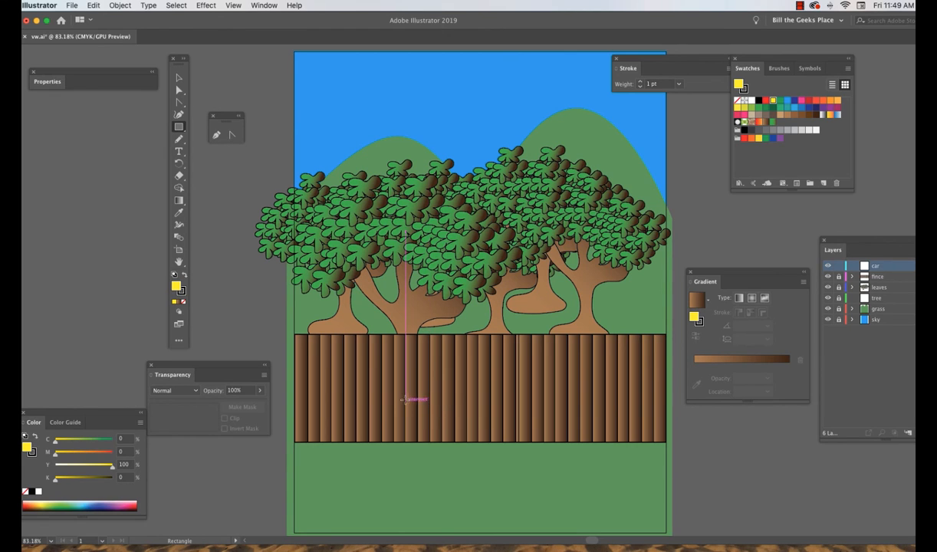
drag(392, 389, 656, 459)
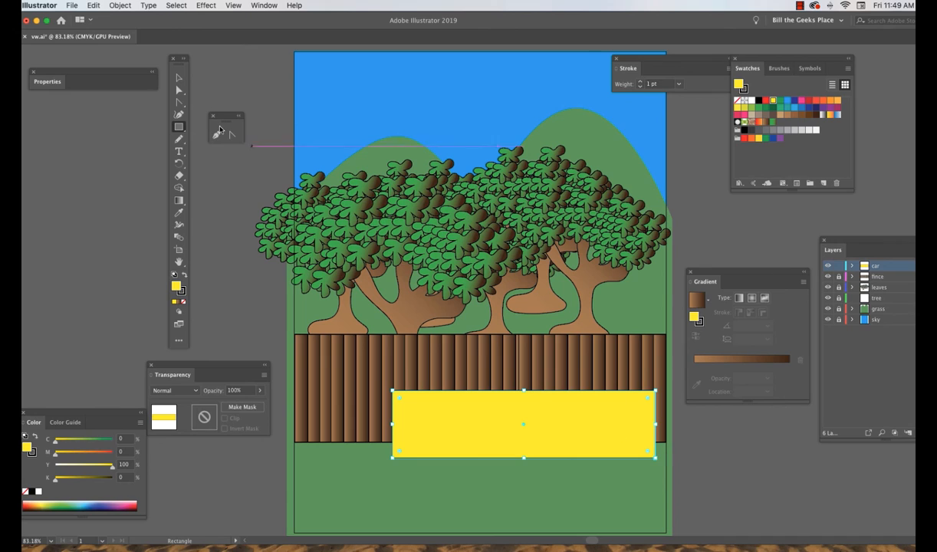
click(179, 77)
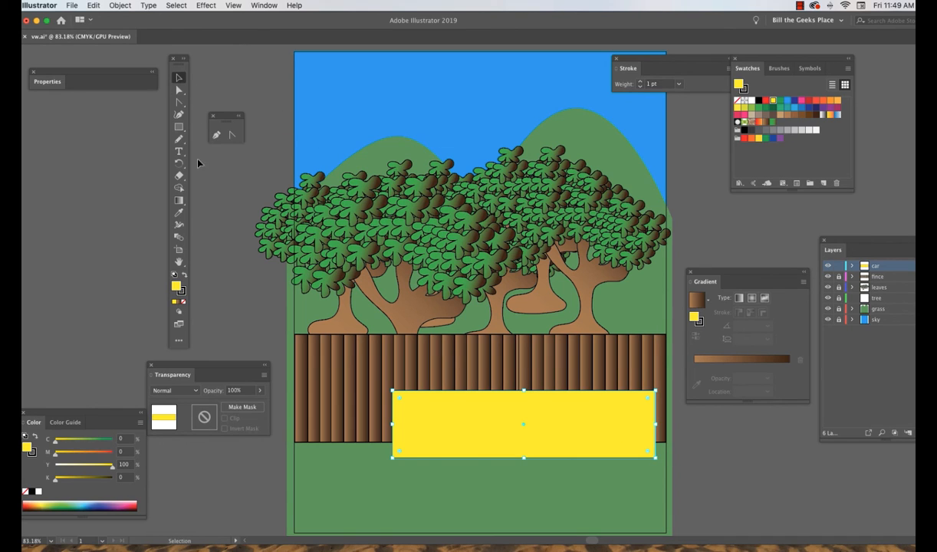
click(207, 179)
- Draw a yellow ellipse without a stroke, about half the body's width, overlapping the rectangle's upper middle as the car roof, and deselect it
drag(179, 126, 201, 140)
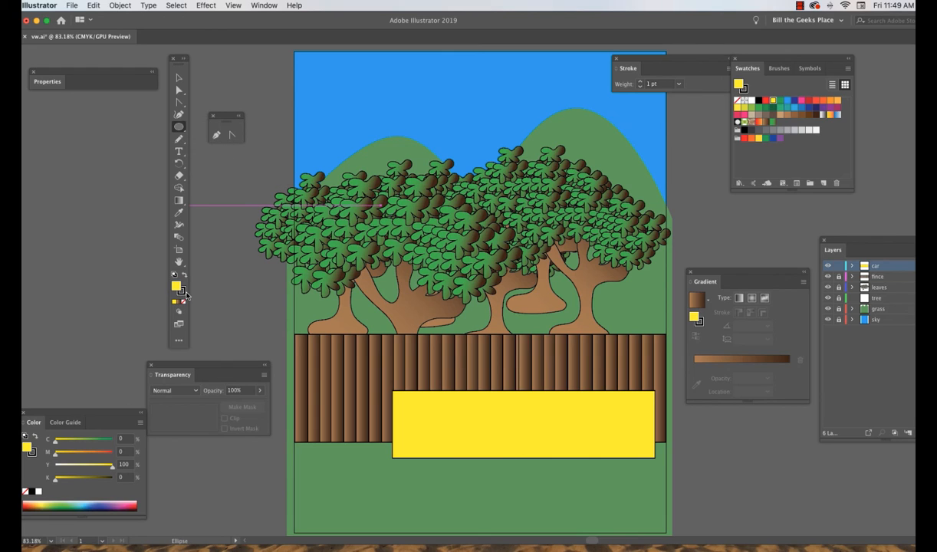
click(183, 293)
click(184, 302)
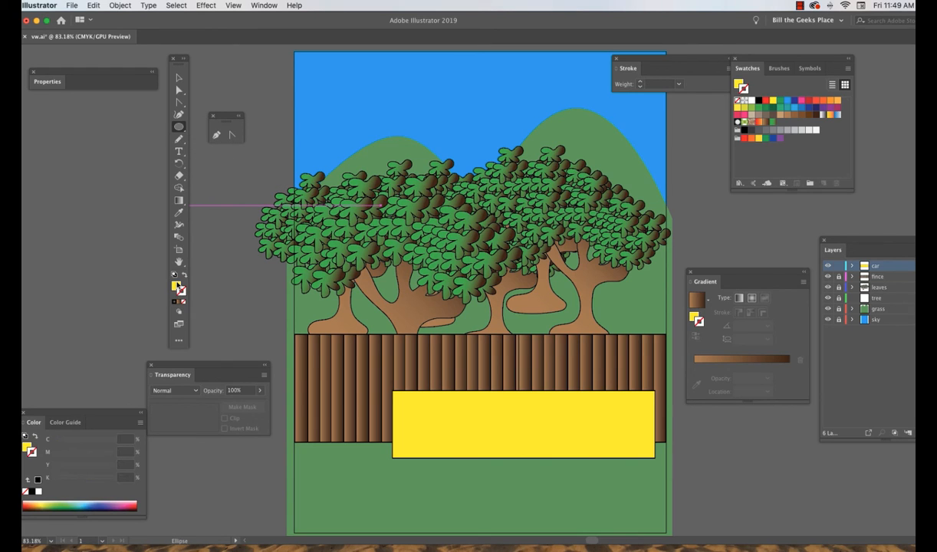
click(176, 286)
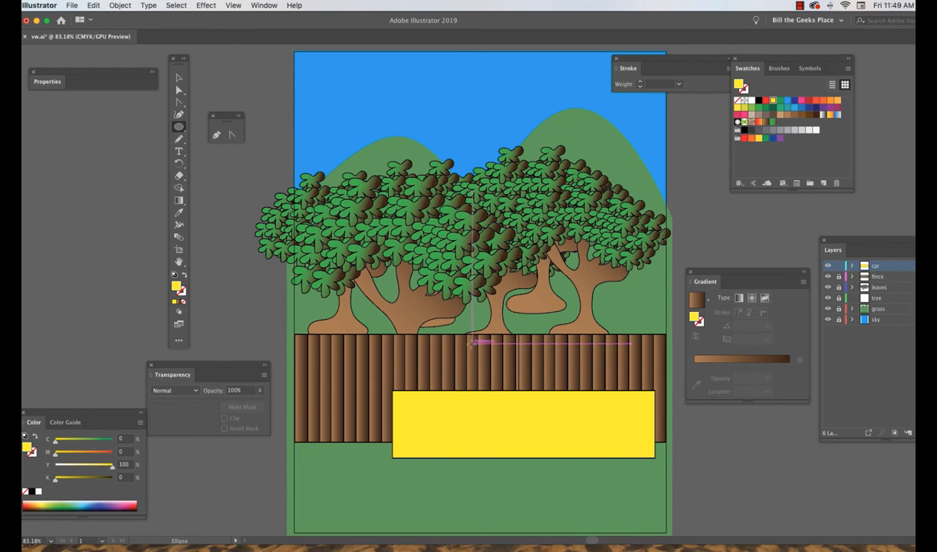
drag(463, 340, 598, 442)
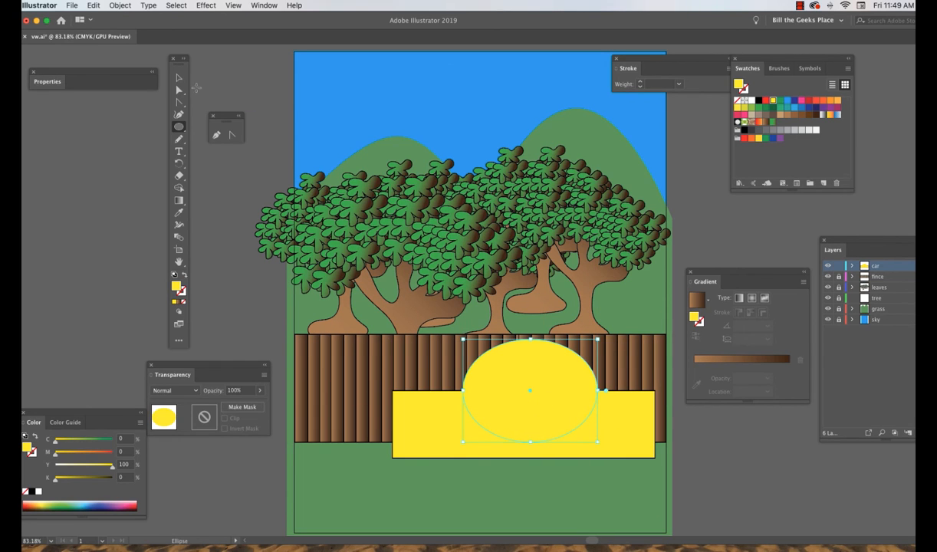
click(179, 78)
mouse_move(536, 374)
mouse_down()
mouse_move(526, 373)
mouse_move(538, 374)
mouse_up()
click(706, 477)
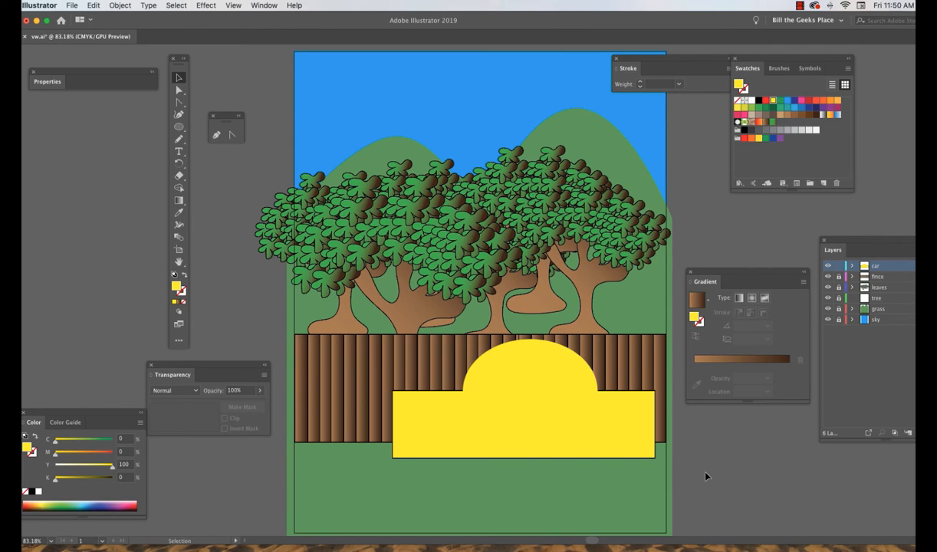
- Group the yellow roof ellipse with the body rectangle, move the group left toward the middle of the artboard, and deselect it
click(538, 374)
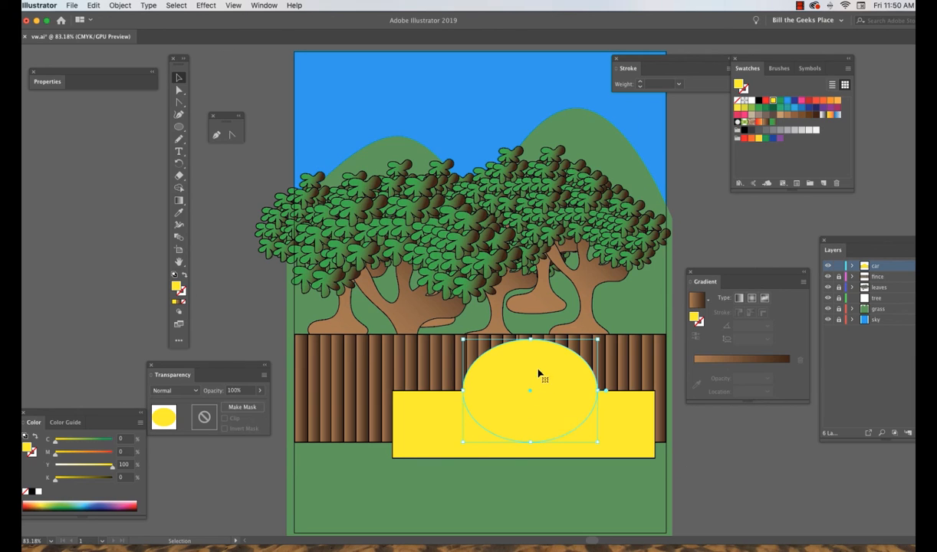
shift+click(625, 434)
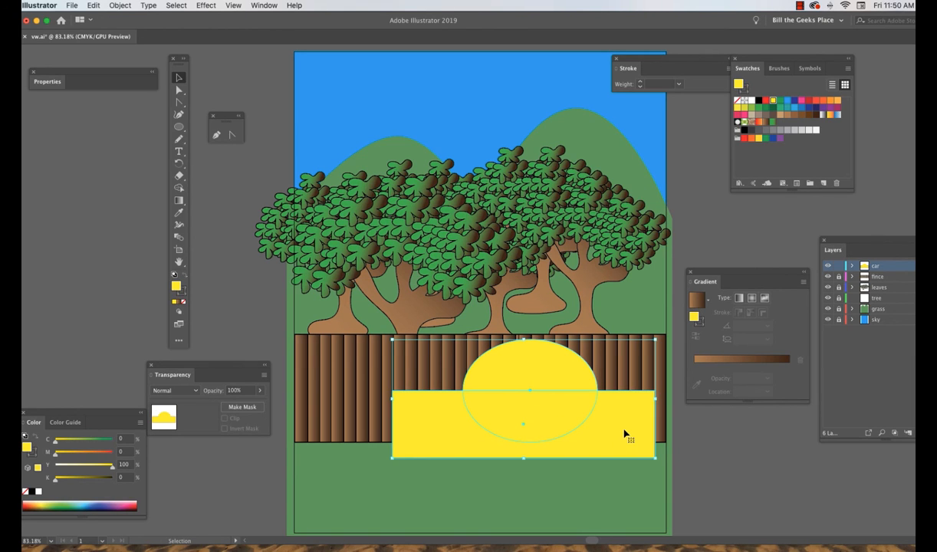
click(117, 5)
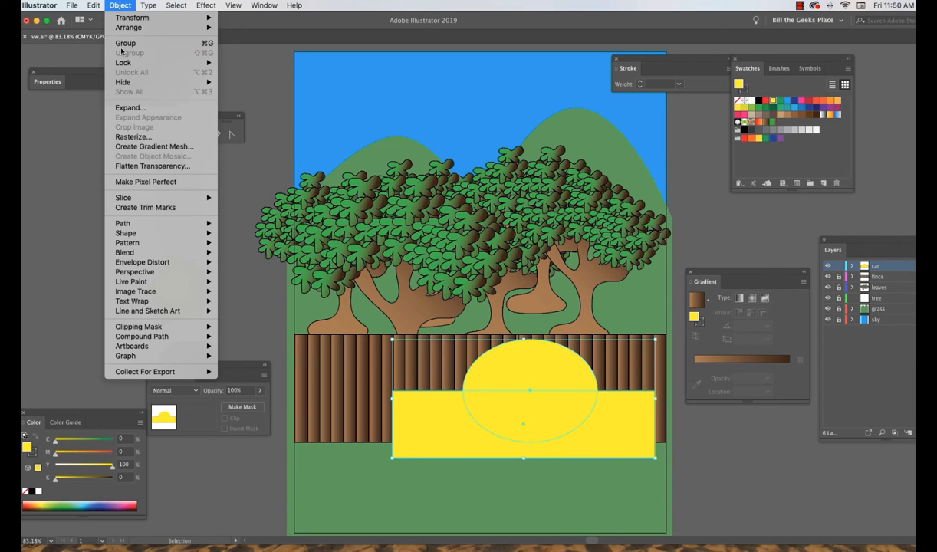
click(125, 43)
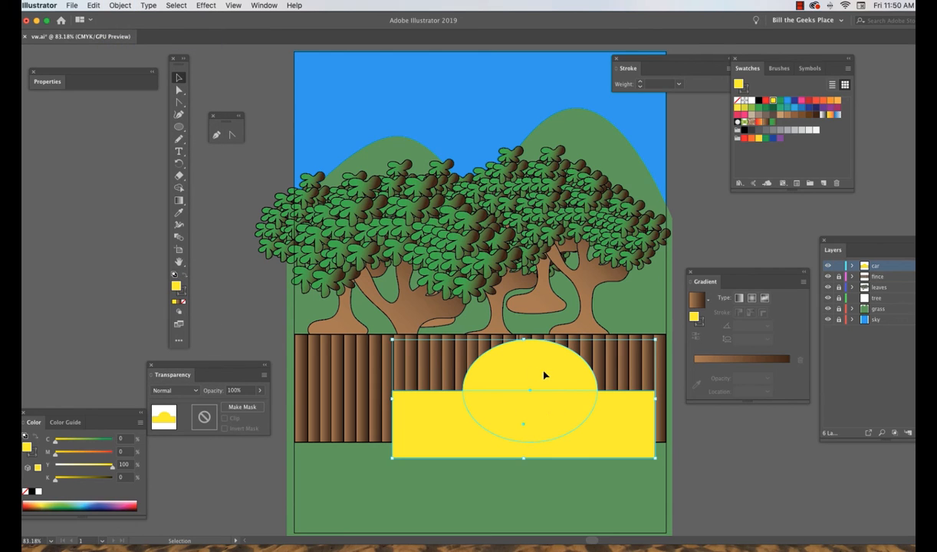
drag(542, 370, 504, 366)
click(754, 491)
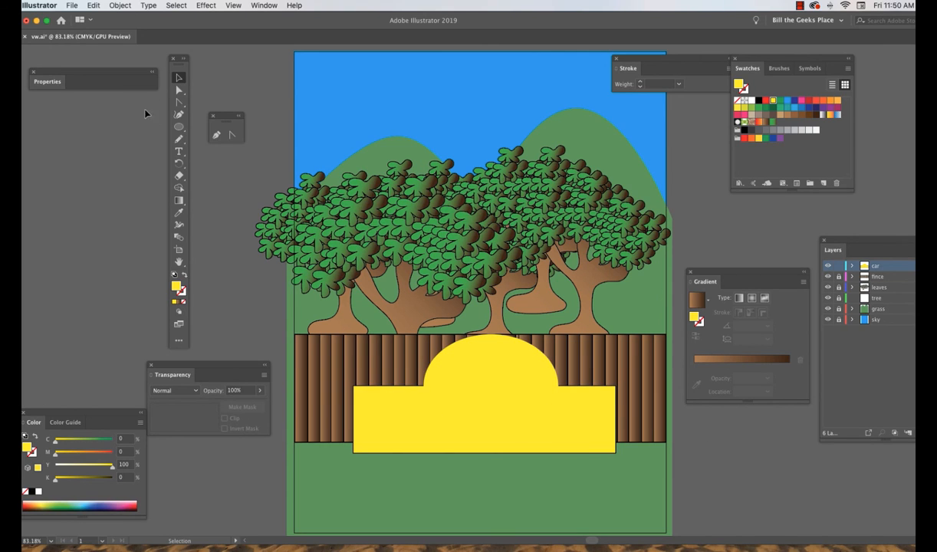
- Draw a black circle about 30% of the body's width as a wheel over the car body's lower left edge, and deselect it
click(180, 129)
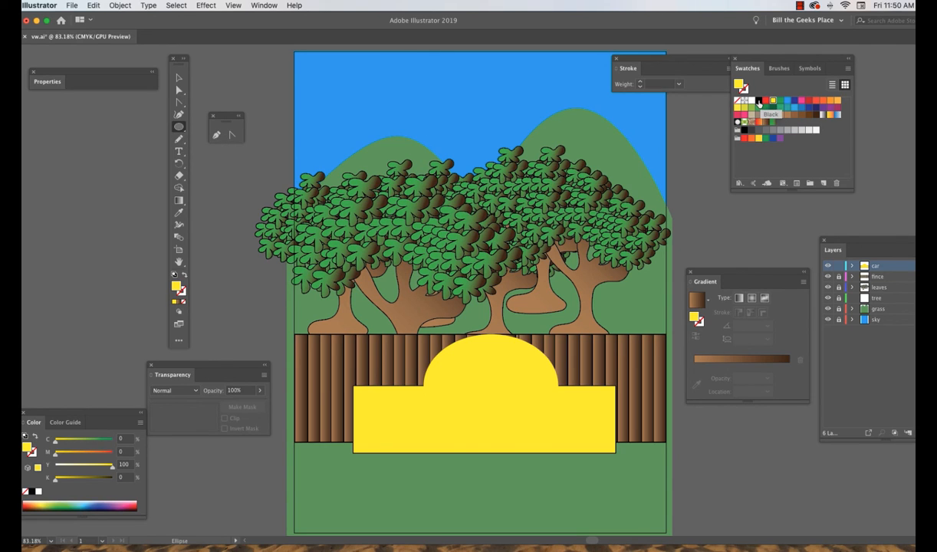
click(759, 103)
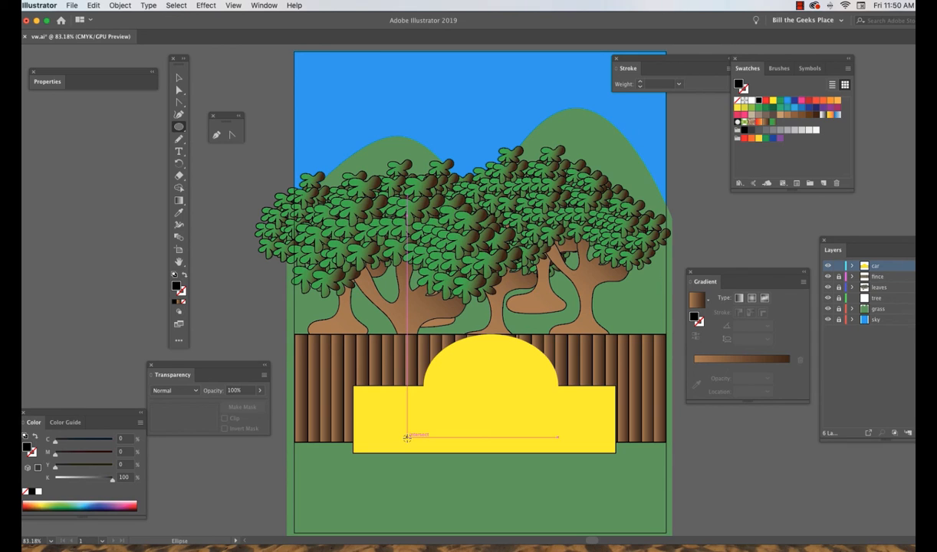
drag(407, 437, 369, 419)
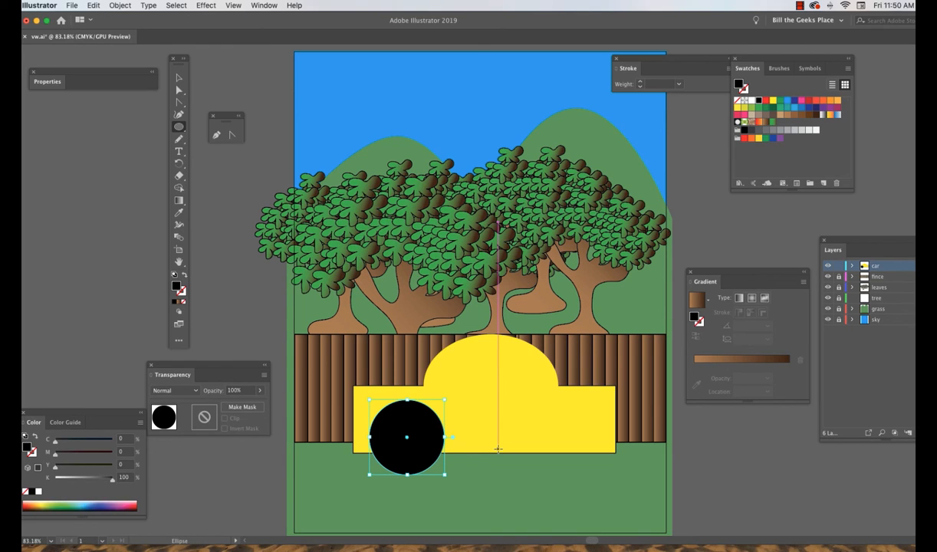
key(super+z)
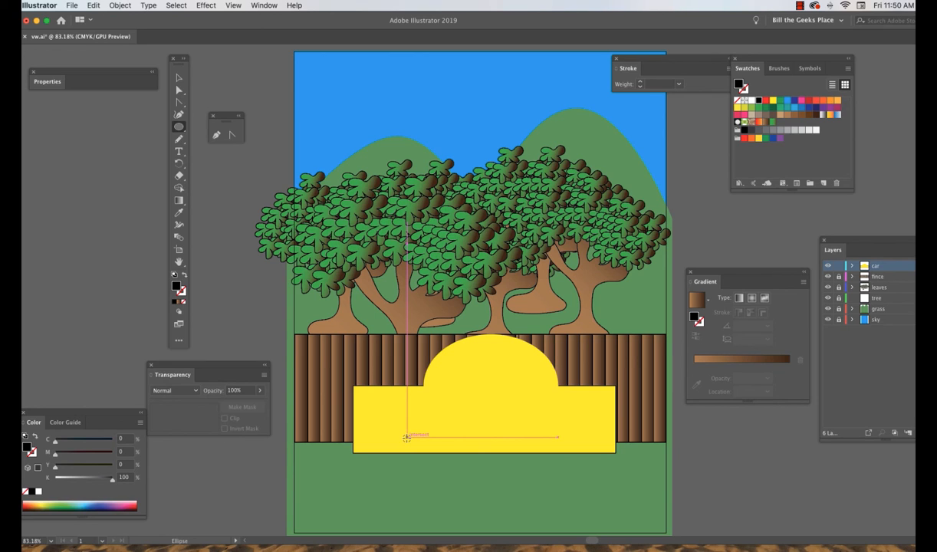
drag(407, 435, 366, 414)
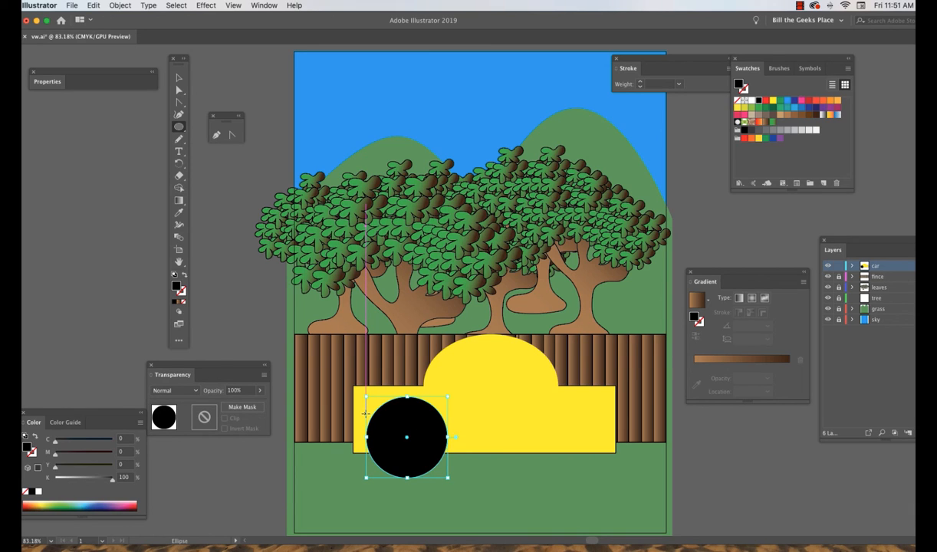
scroll(421, 437, right, 1)
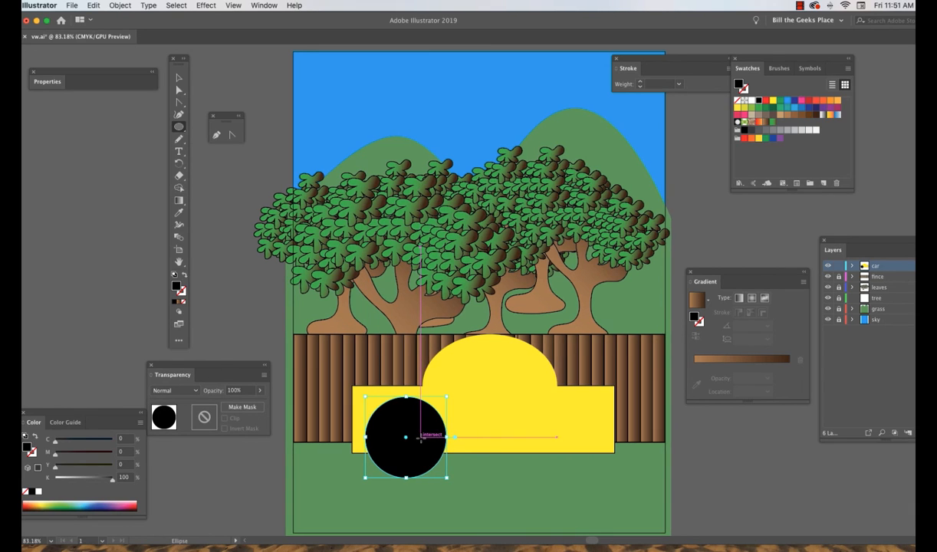
scroll(437, 436, right, 1)
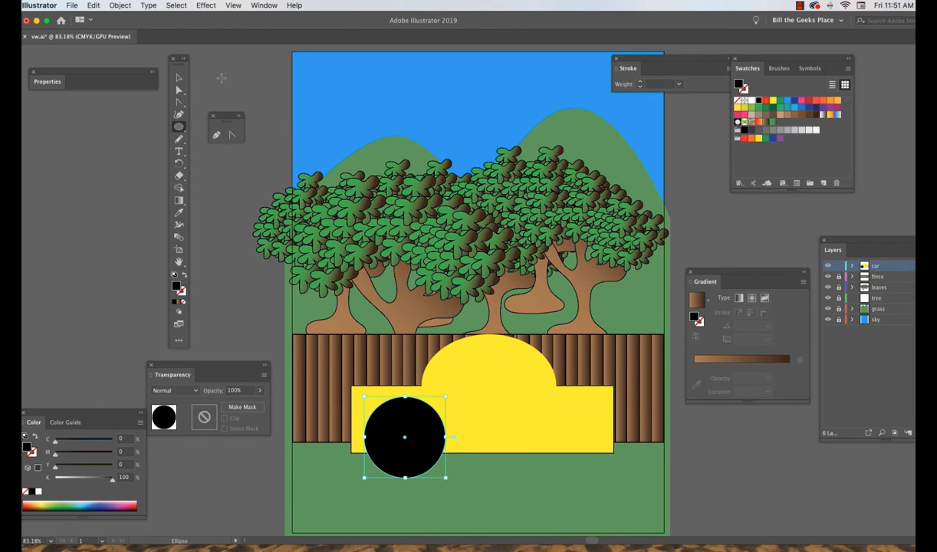
click(179, 79)
click(227, 74)
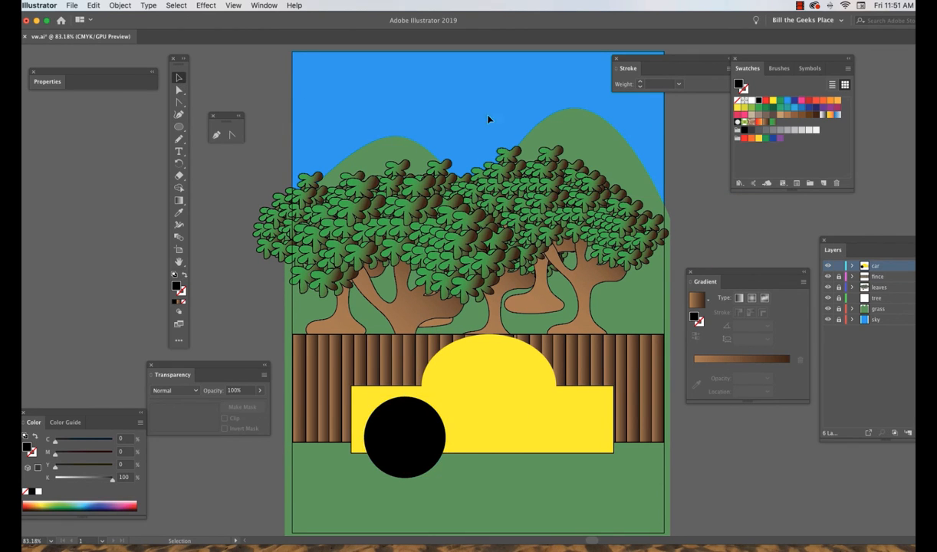
- Draw a red circle from the black wheel's center, a little over half its diameter, as the hubcap
click(765, 101)
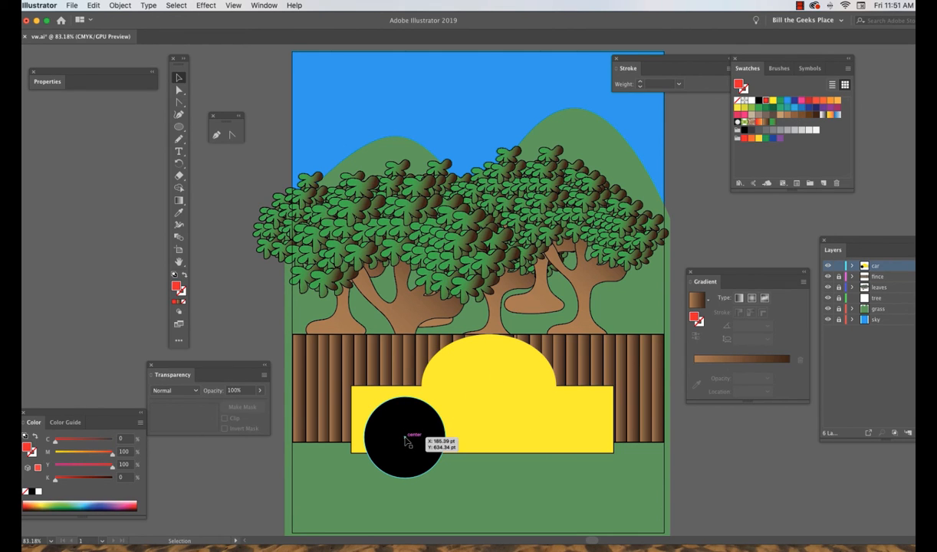
click(179, 126)
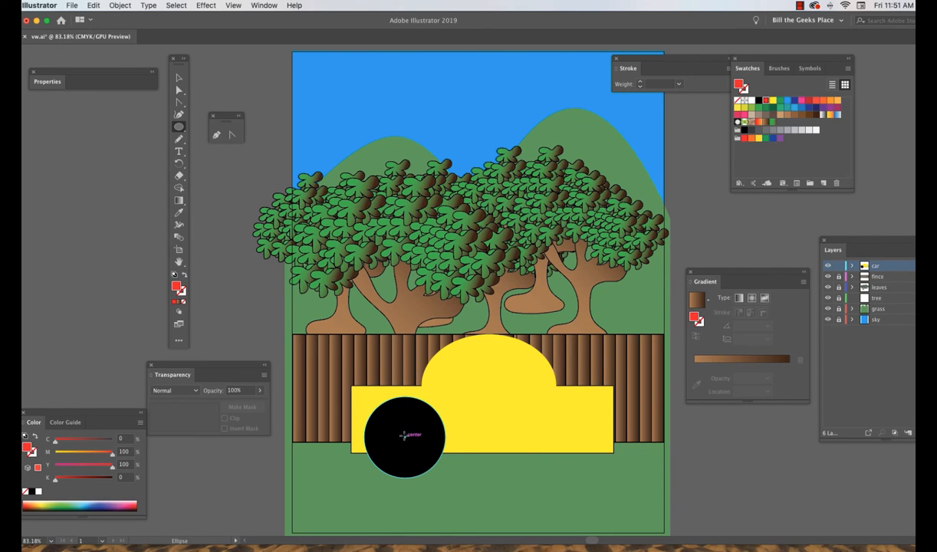
drag(404, 434, 382, 427)
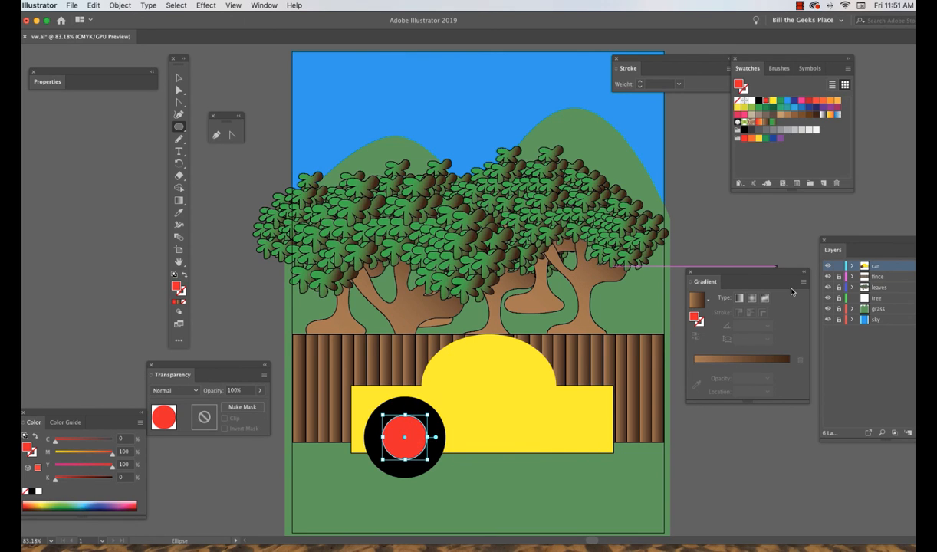
- Fill the hubcap with a white-to-black radial gradient and shift the gradient's midpoint slightly toward the center
click(825, 115)
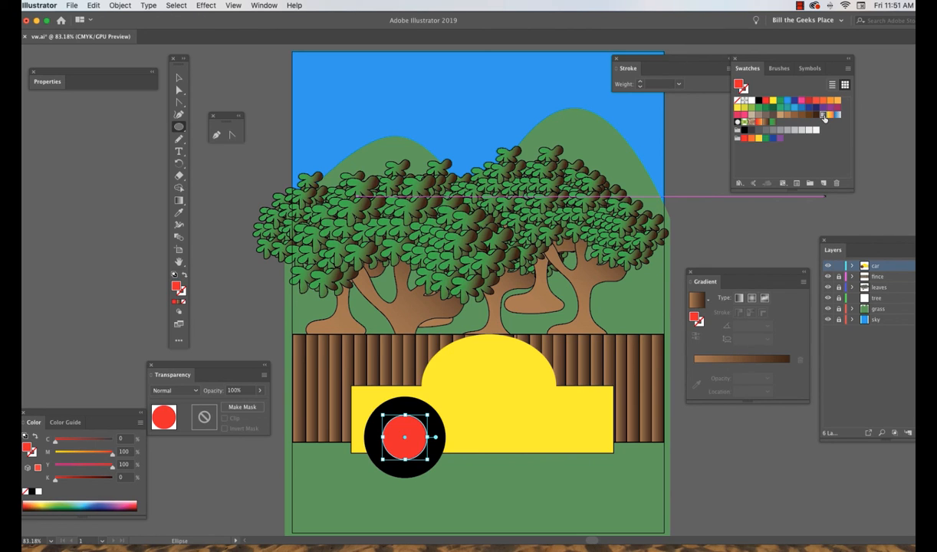
click(752, 298)
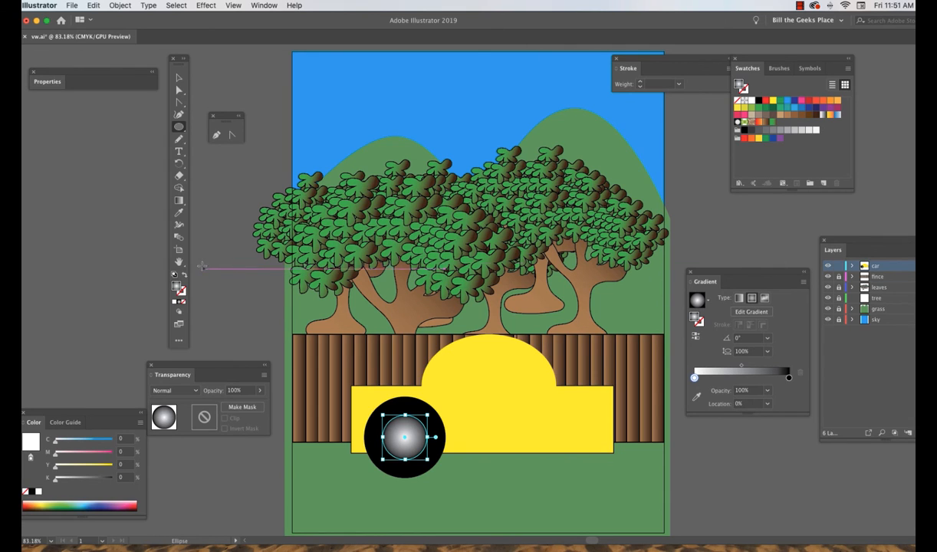
click(178, 202)
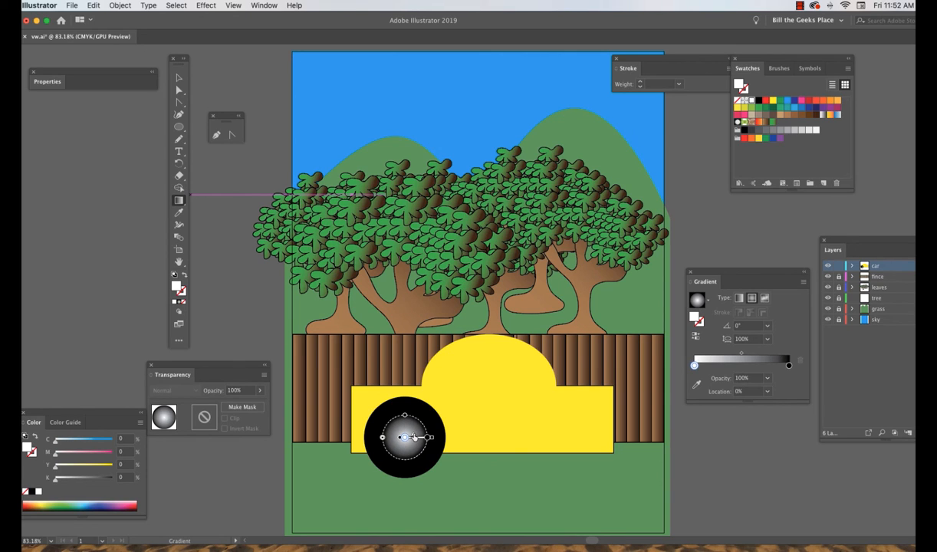
drag(415, 436, 411, 436)
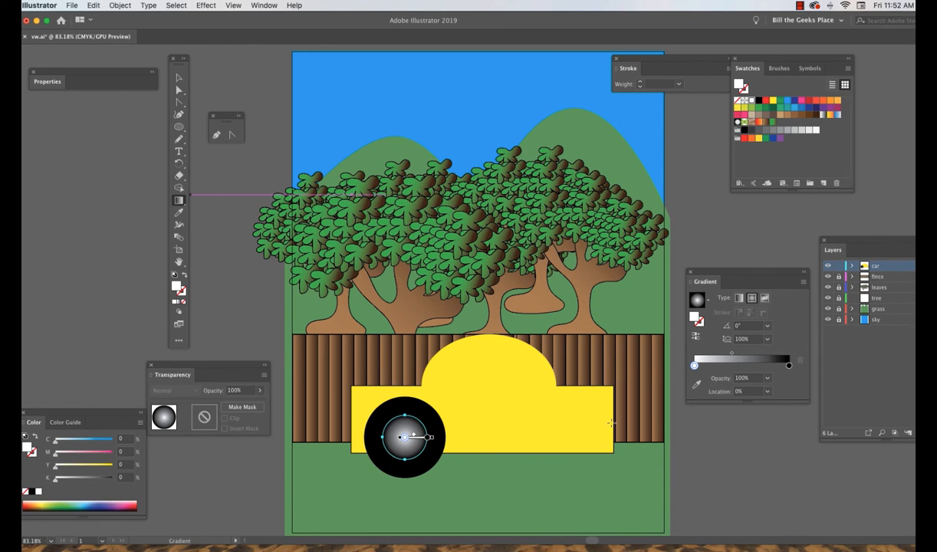
- Lock the yellow body group in the car layer, then group the hubcap with the black tire circle and deselect them
click(852, 266)
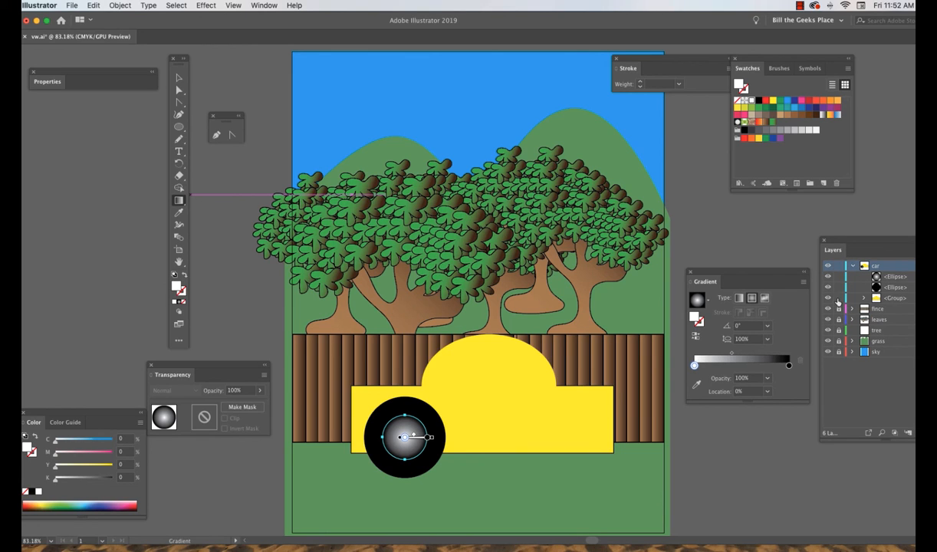
click(838, 299)
click(179, 78)
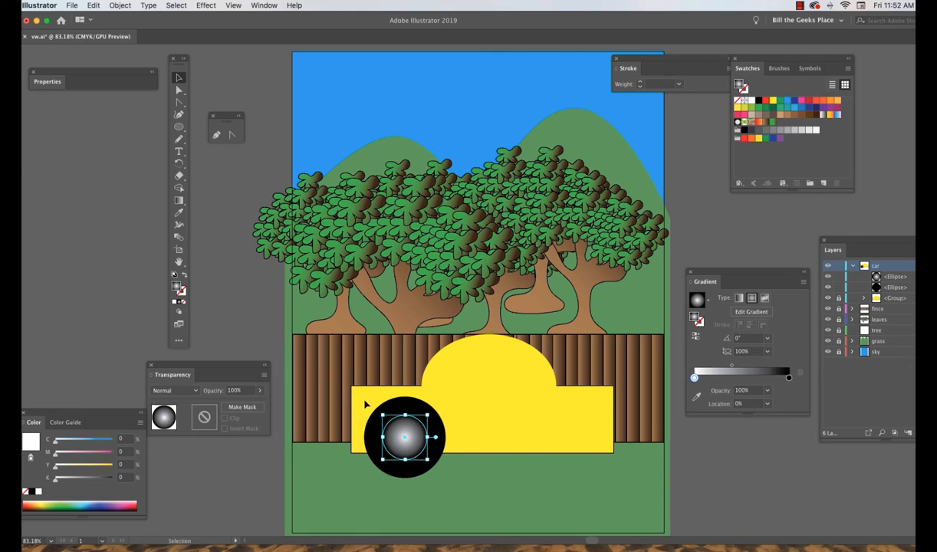
shift+click(377, 442)
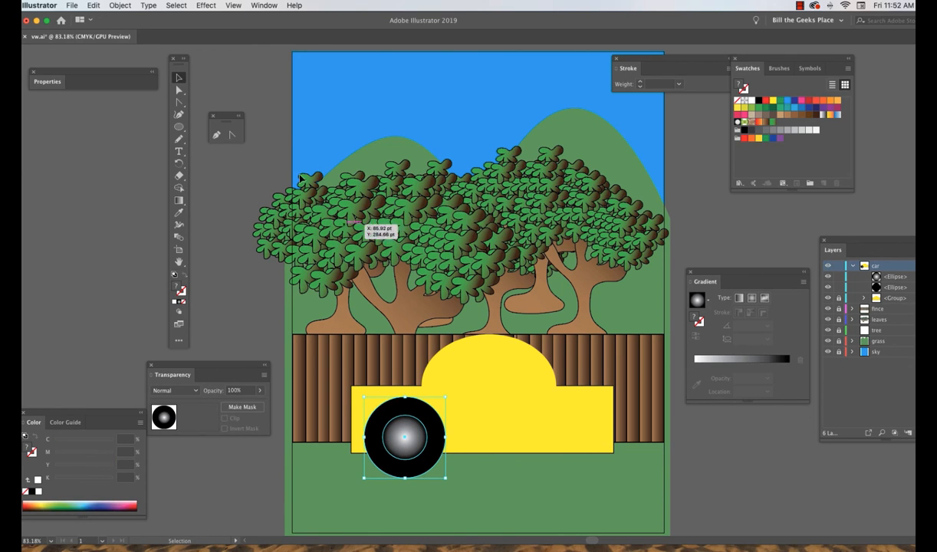
click(119, 6)
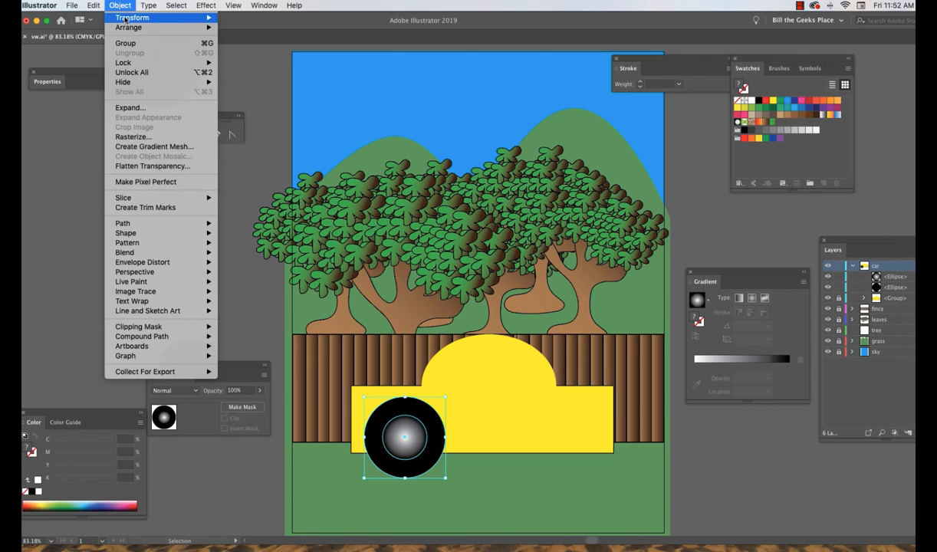
click(125, 44)
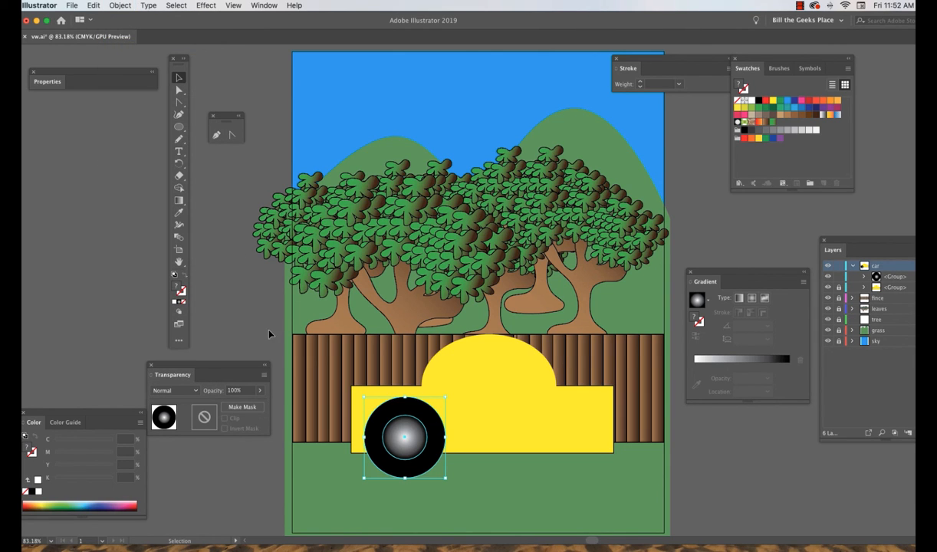
click(226, 284)
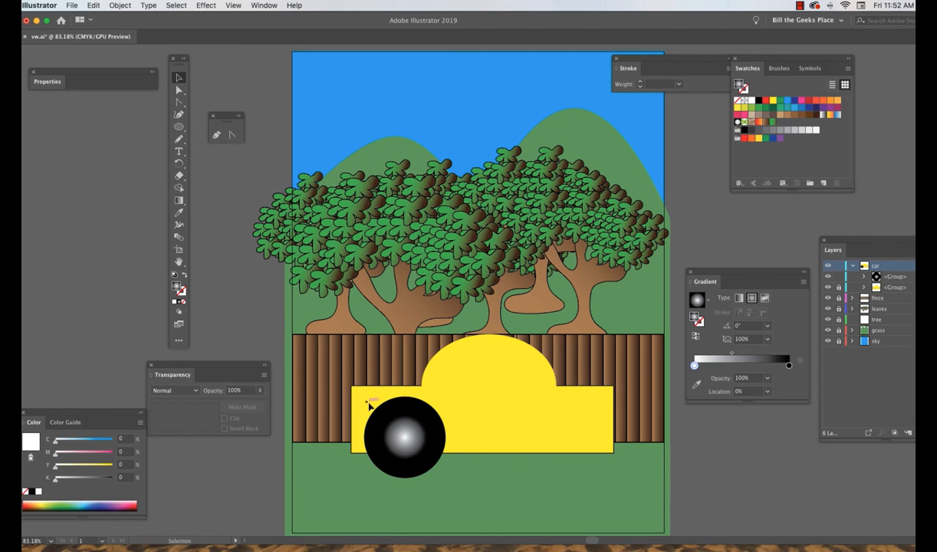
- Duplicate the wheel group level with the original onto the right end of the car body, and deselect the copy
click(397, 423)
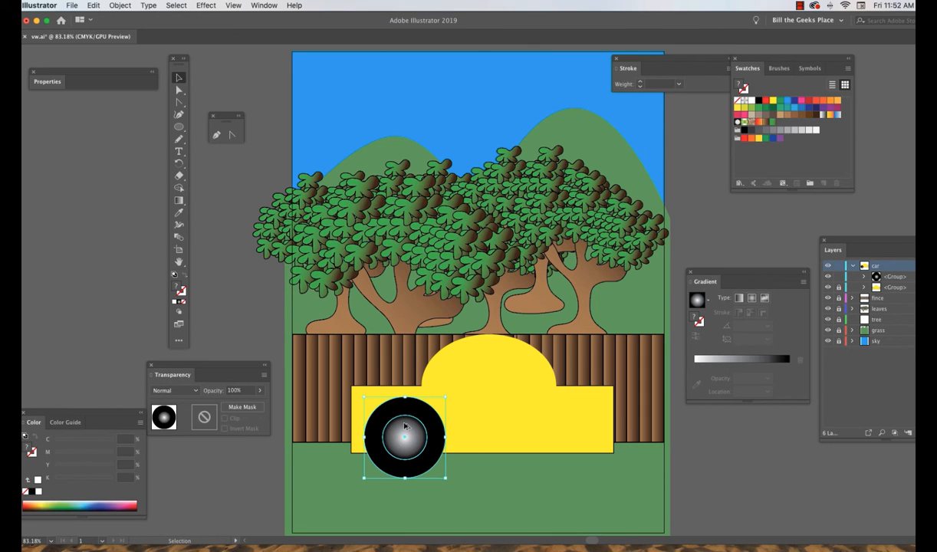
drag(405, 426, 562, 434)
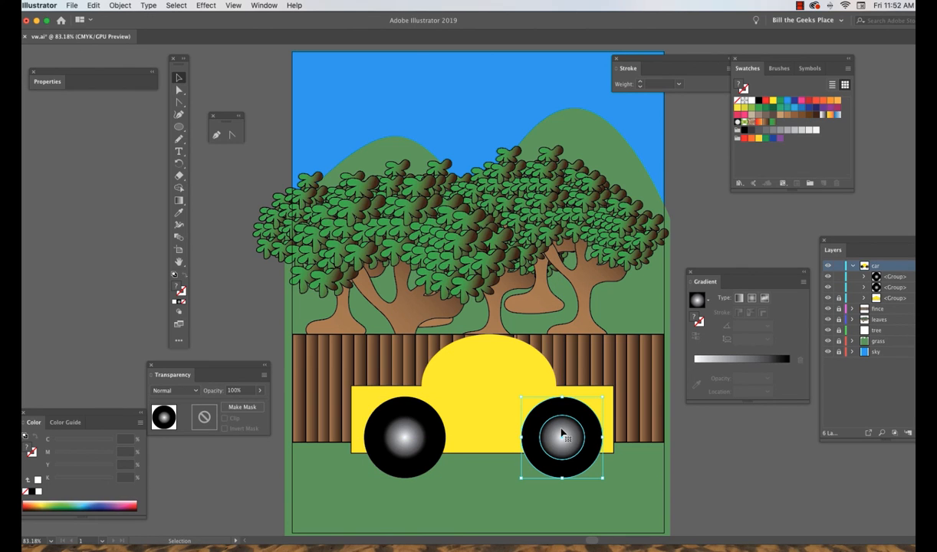
click(743, 444)
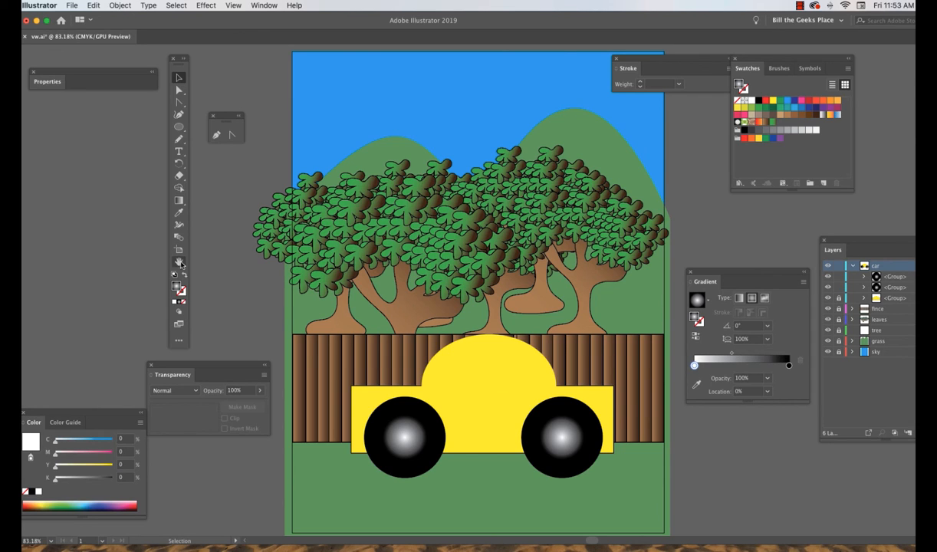
- Zoom in to 200% on the car's roof
drag(180, 261, 216, 263)
click(473, 286)
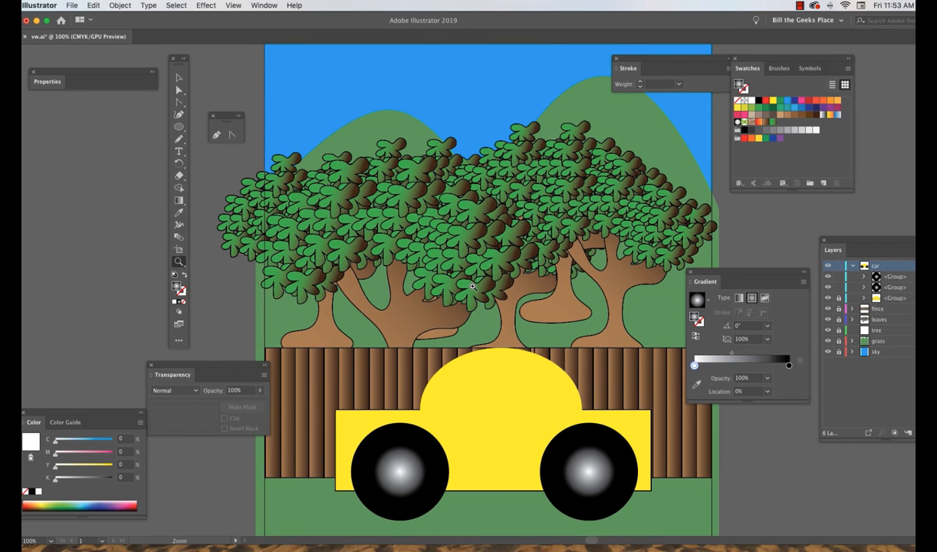
click(472, 286)
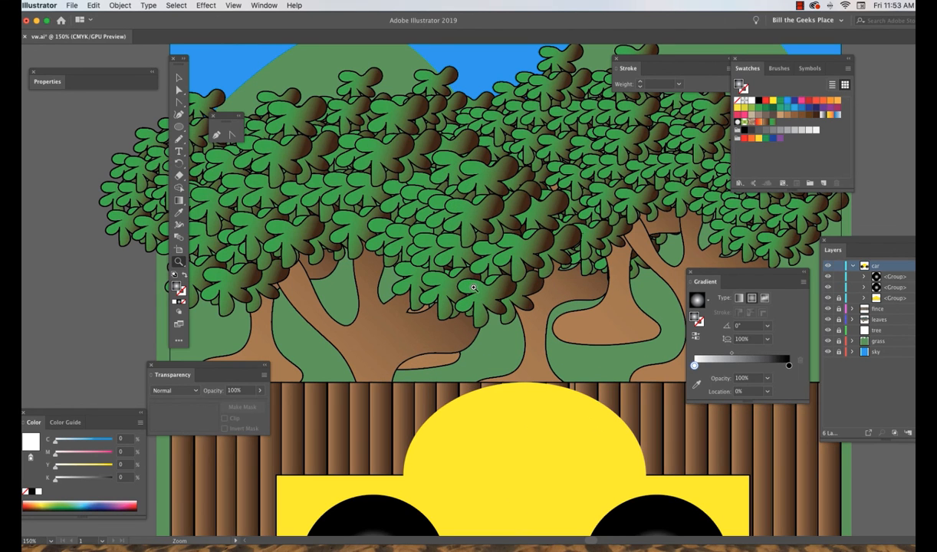
click(494, 395)
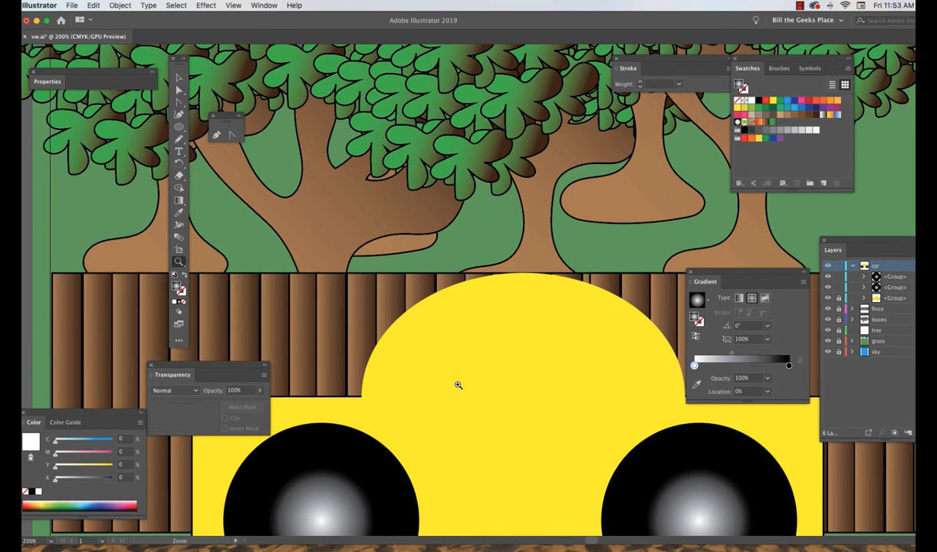
drag(479, 408, 454, 495)
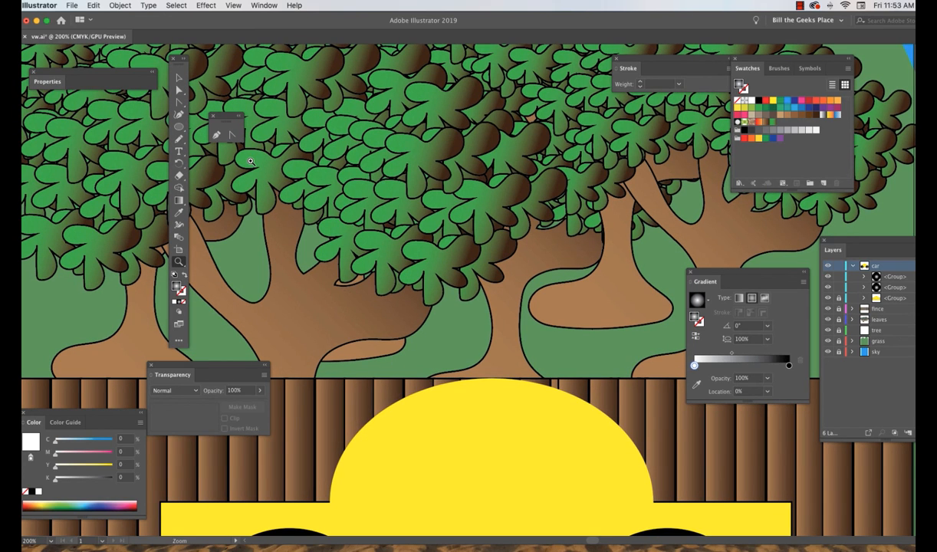